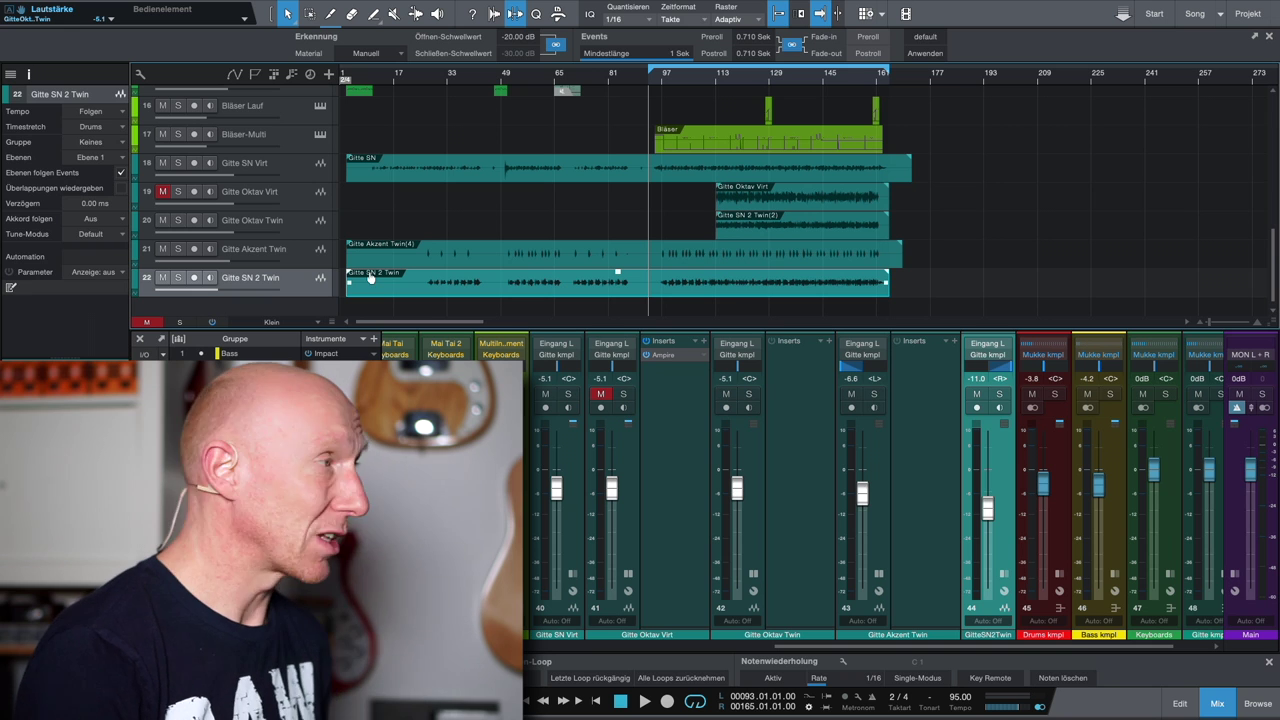
During playback, set the volume faders of Gitte Akzent Twin to -9.4 dB and Gitte SN 2 Twin to -9.9 dB
key("space")
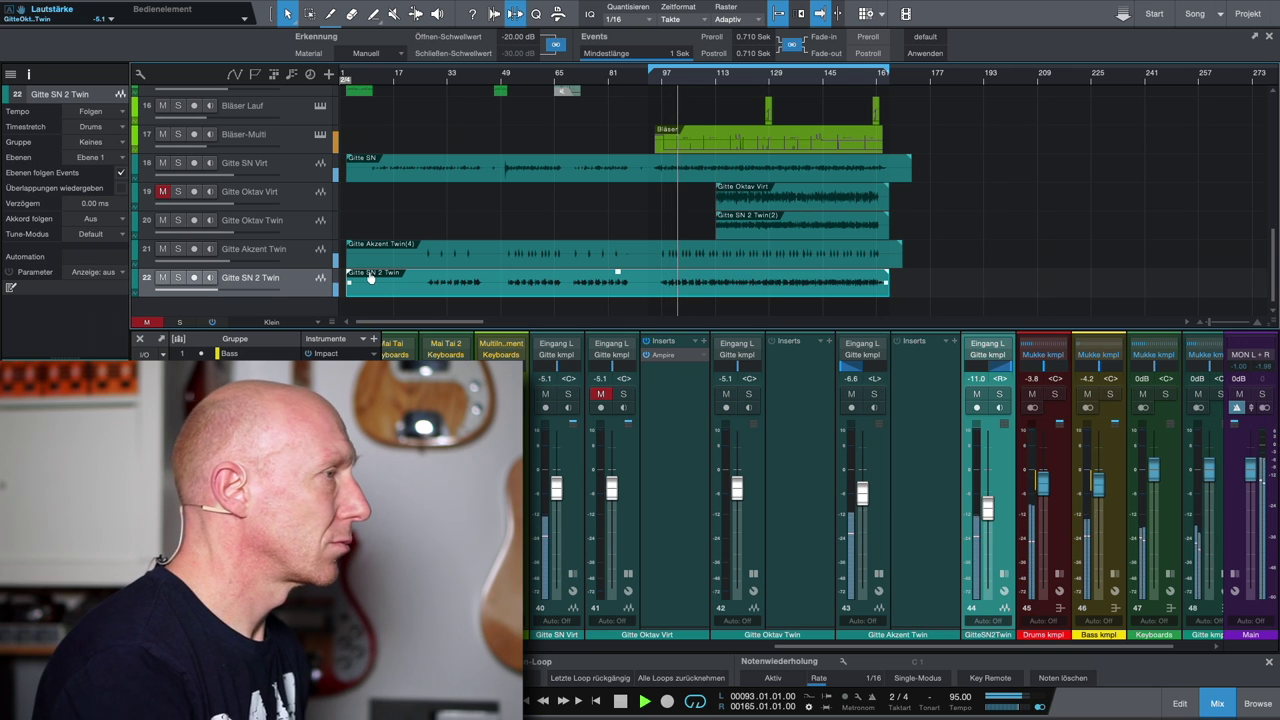
left_click_drag(863, 493, 865, 509)
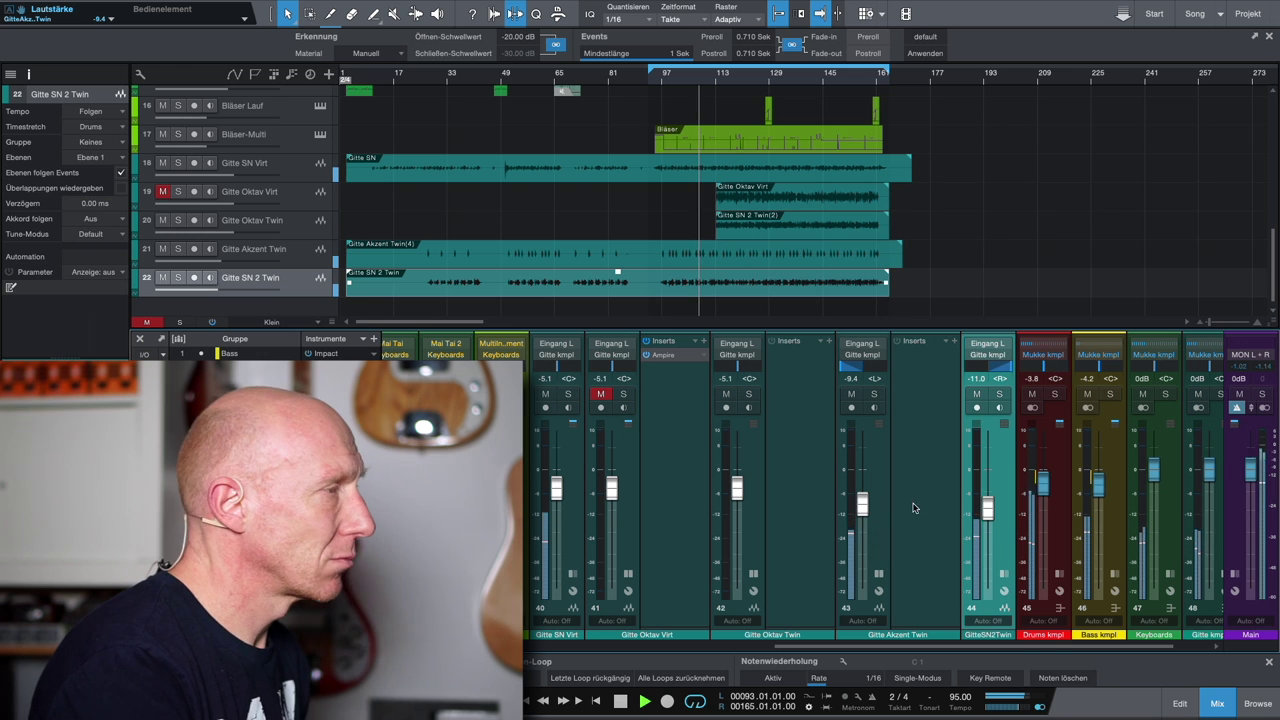
left_click_drag(986, 512, 986, 512)
mouse_move(862, 506)
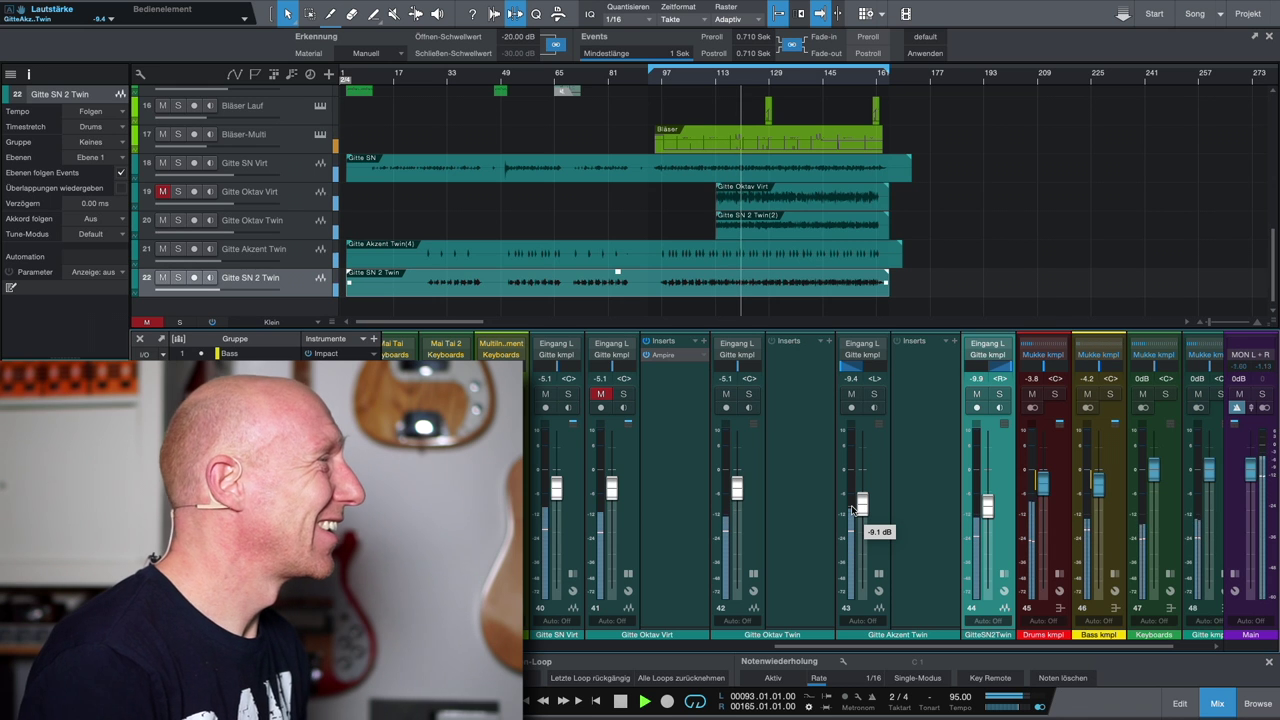
key("space")
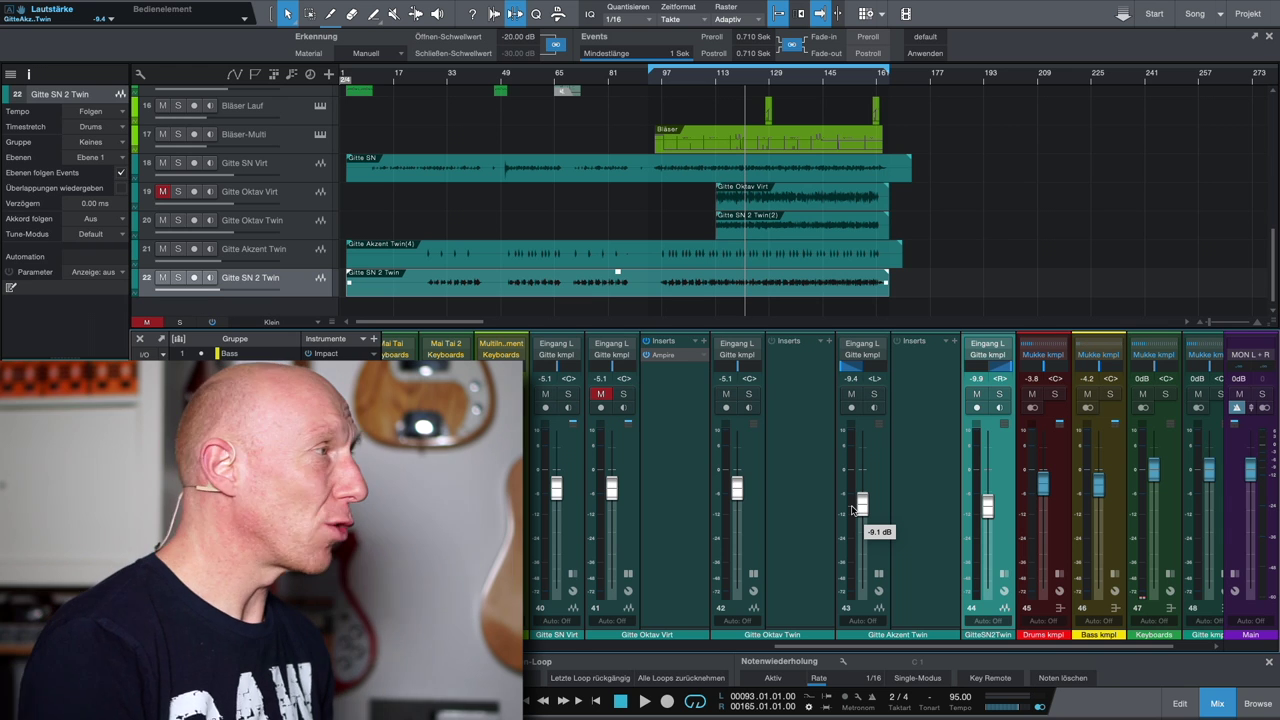
Select the Gitte Akzent Twin event and examine the notes and pauses in its enlarged waveform
scroll(852, 510, "left", 5)
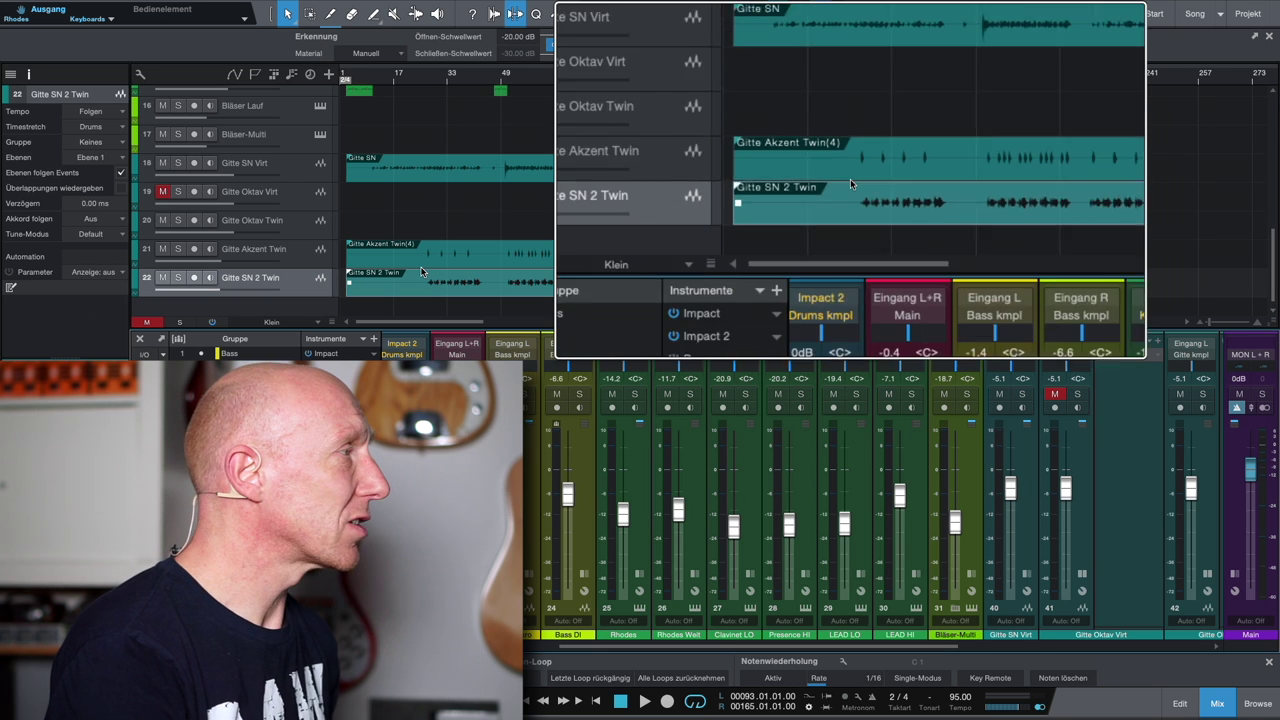
left_click(297, 251)
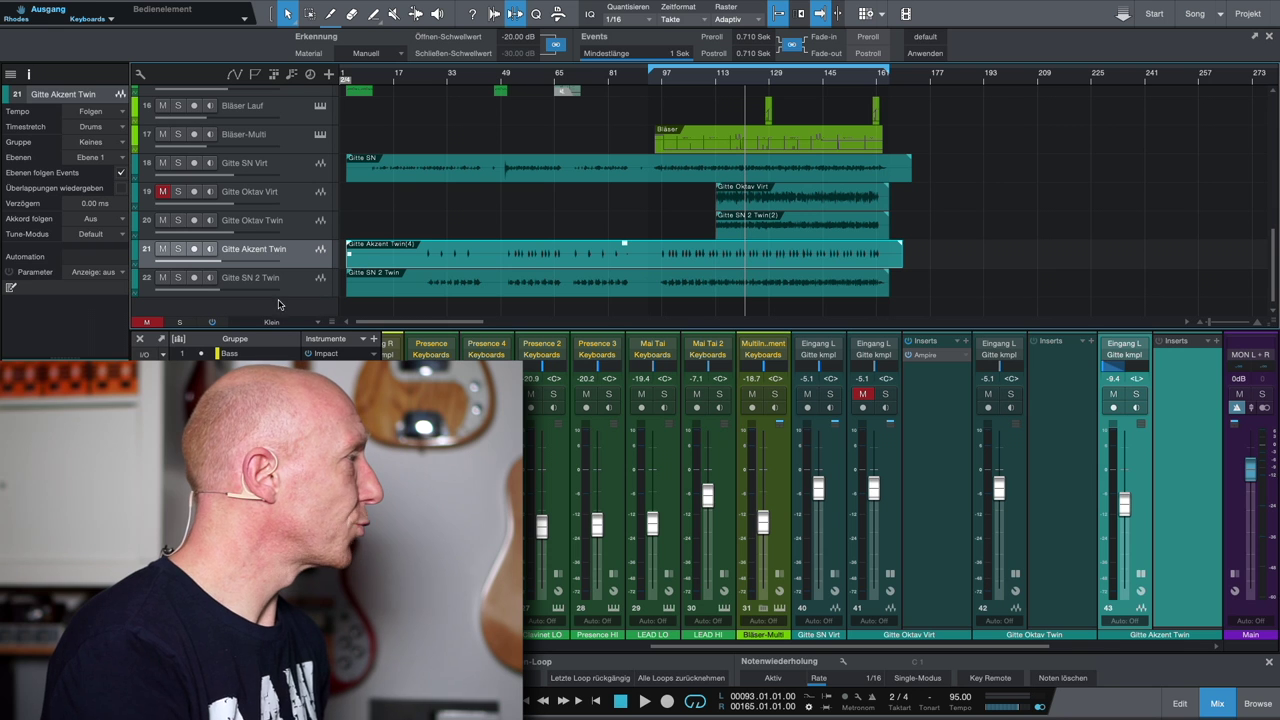
key("e")
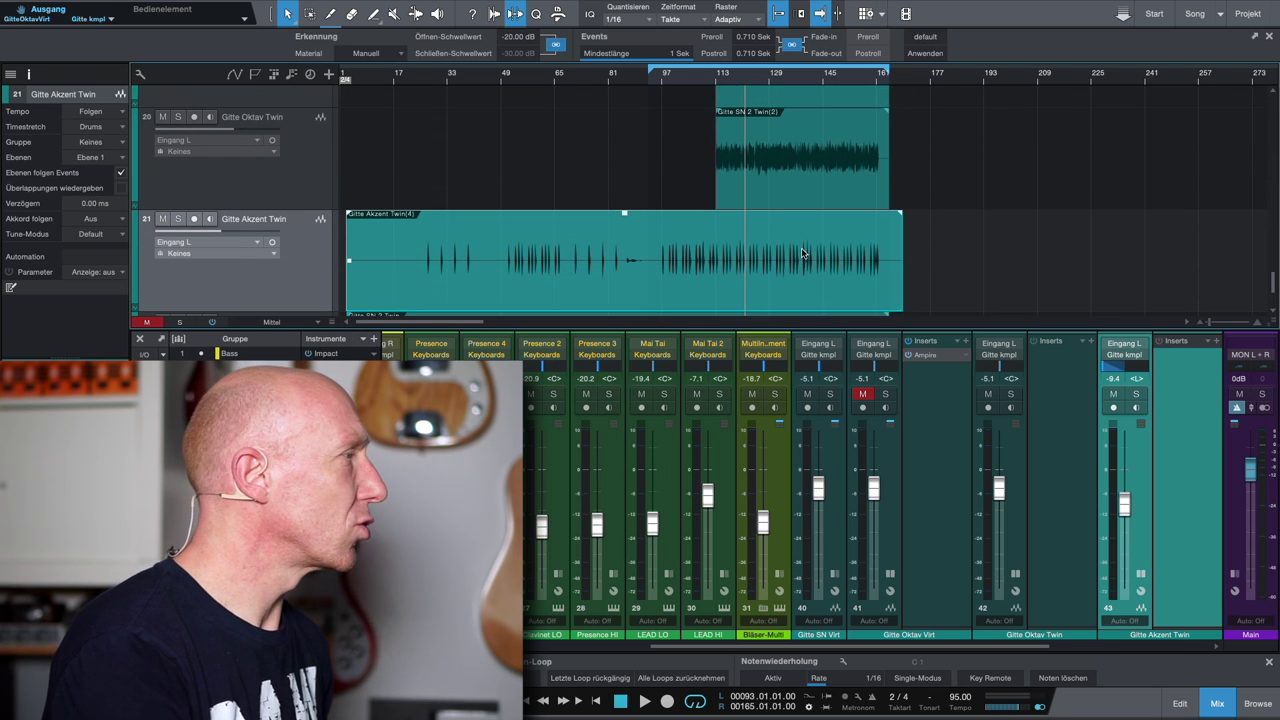
key("w")
key("w")
key("w")
key("w")
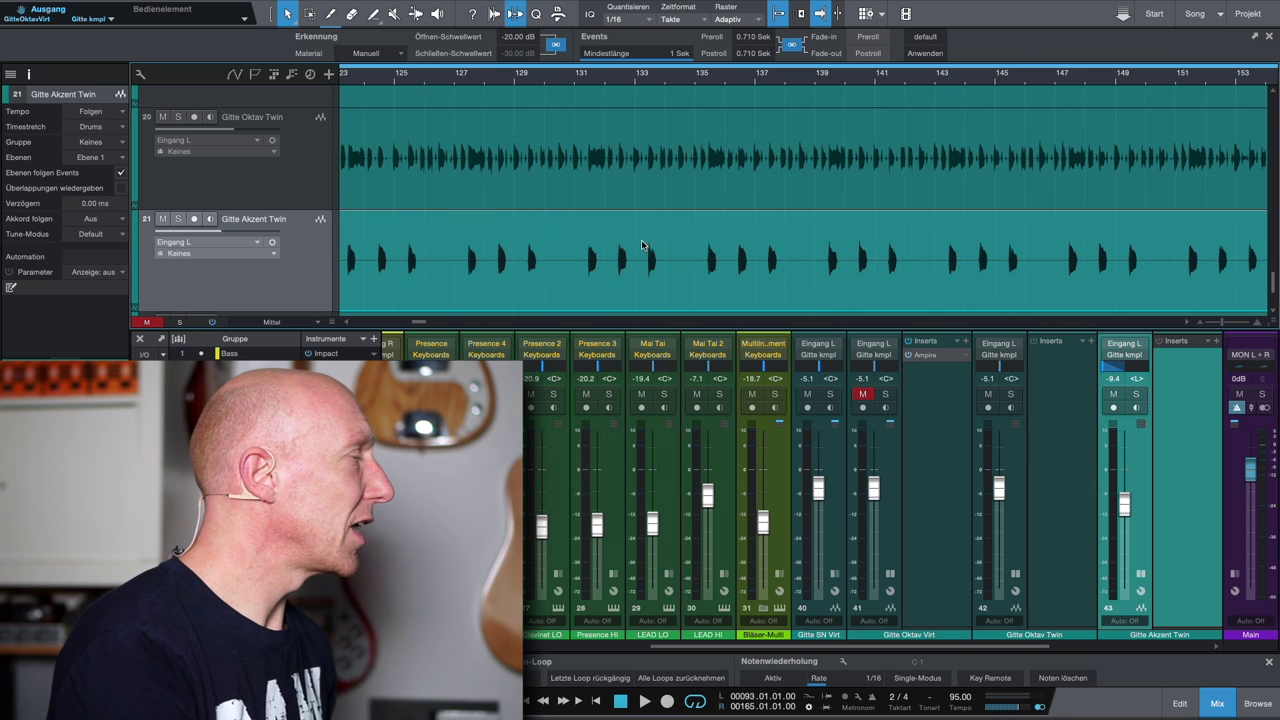
key("w")
key("w")
key("w")
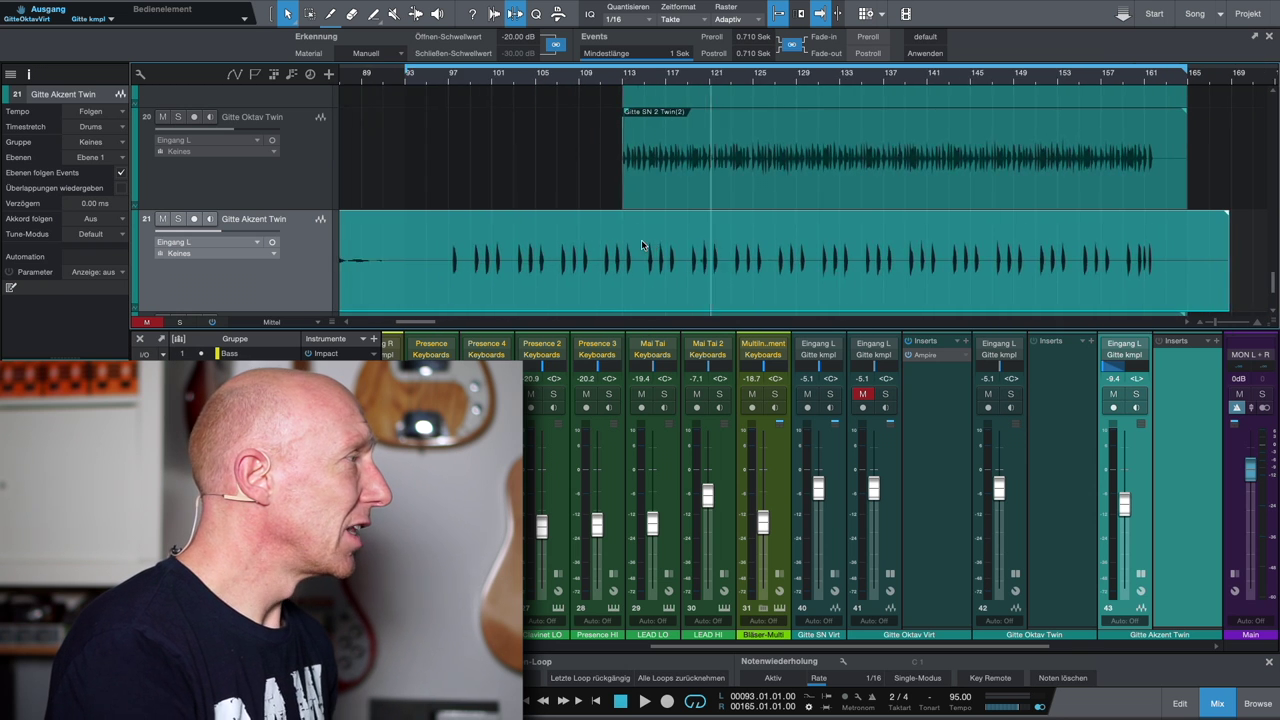
key("w")
key("w")
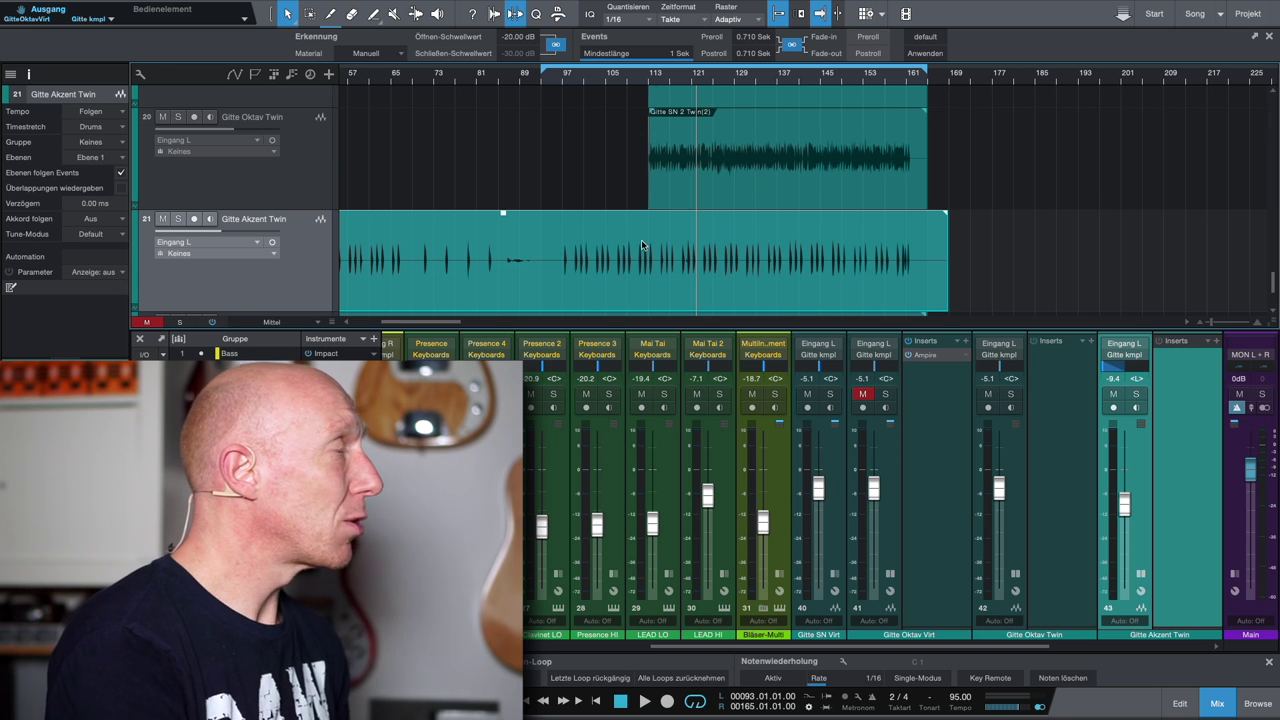
scroll(641, 239, "left", 5)
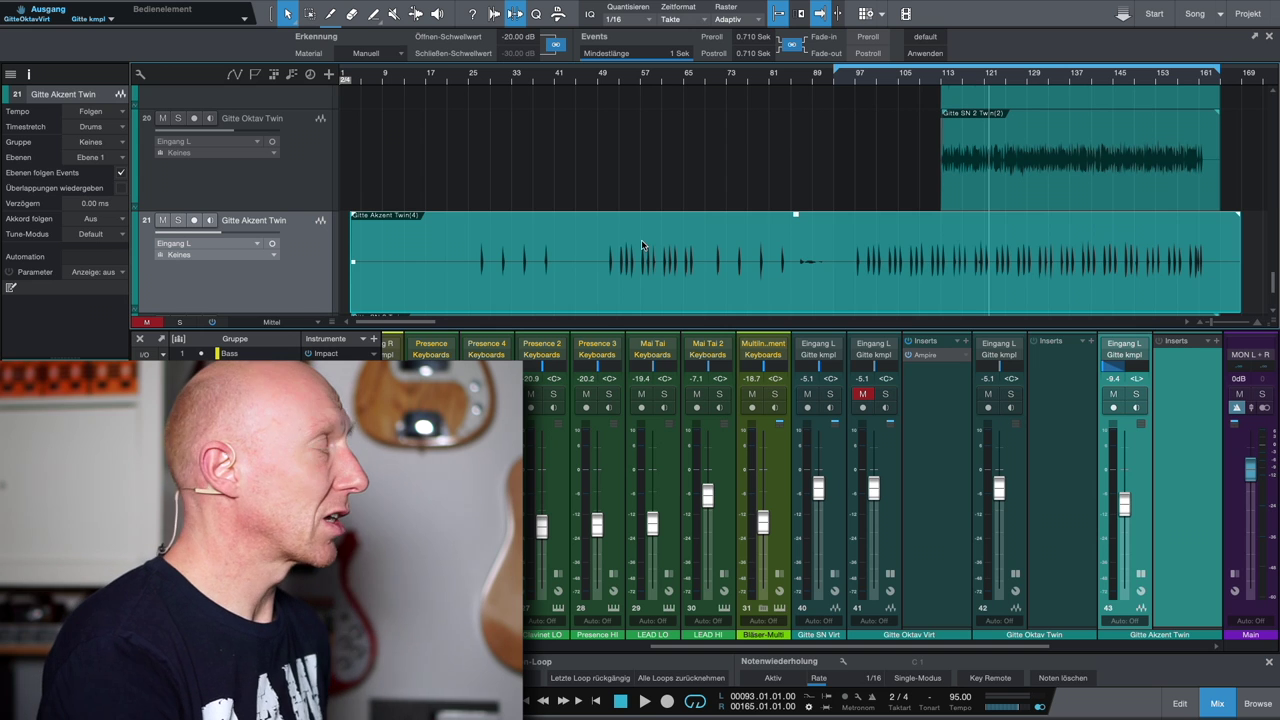
right_click(662, 237)
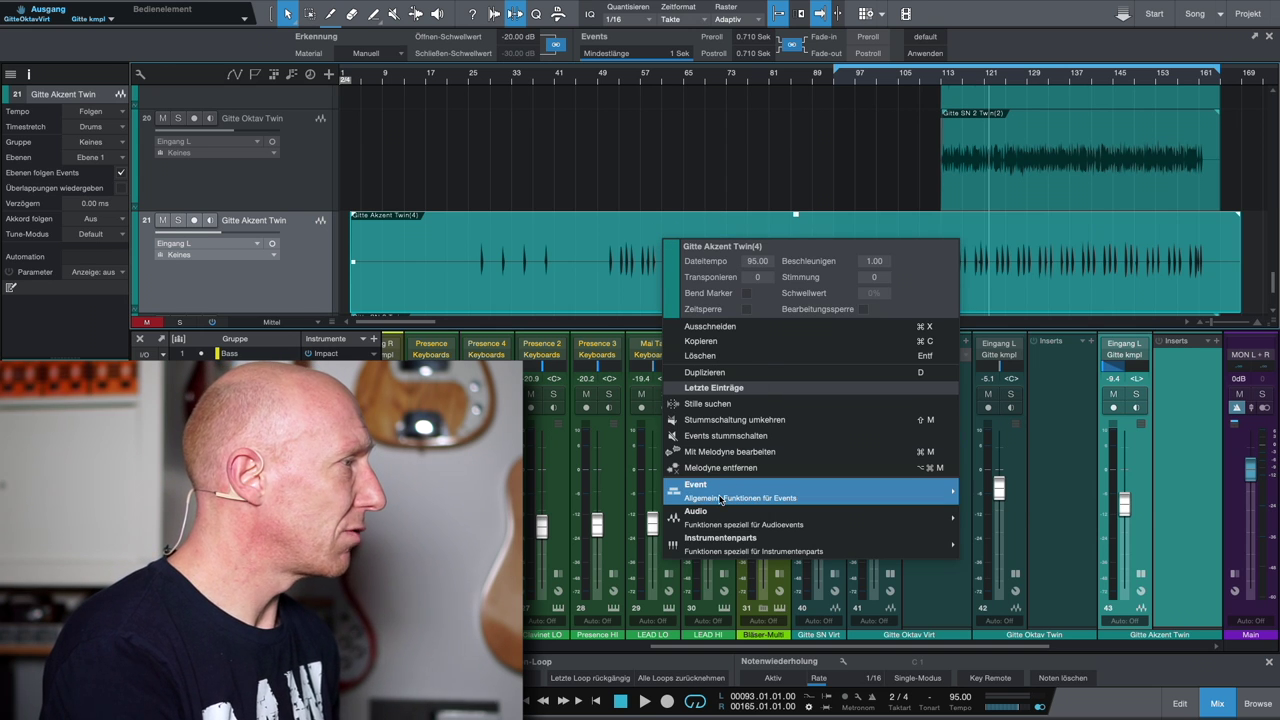
mouse_move(725, 498)
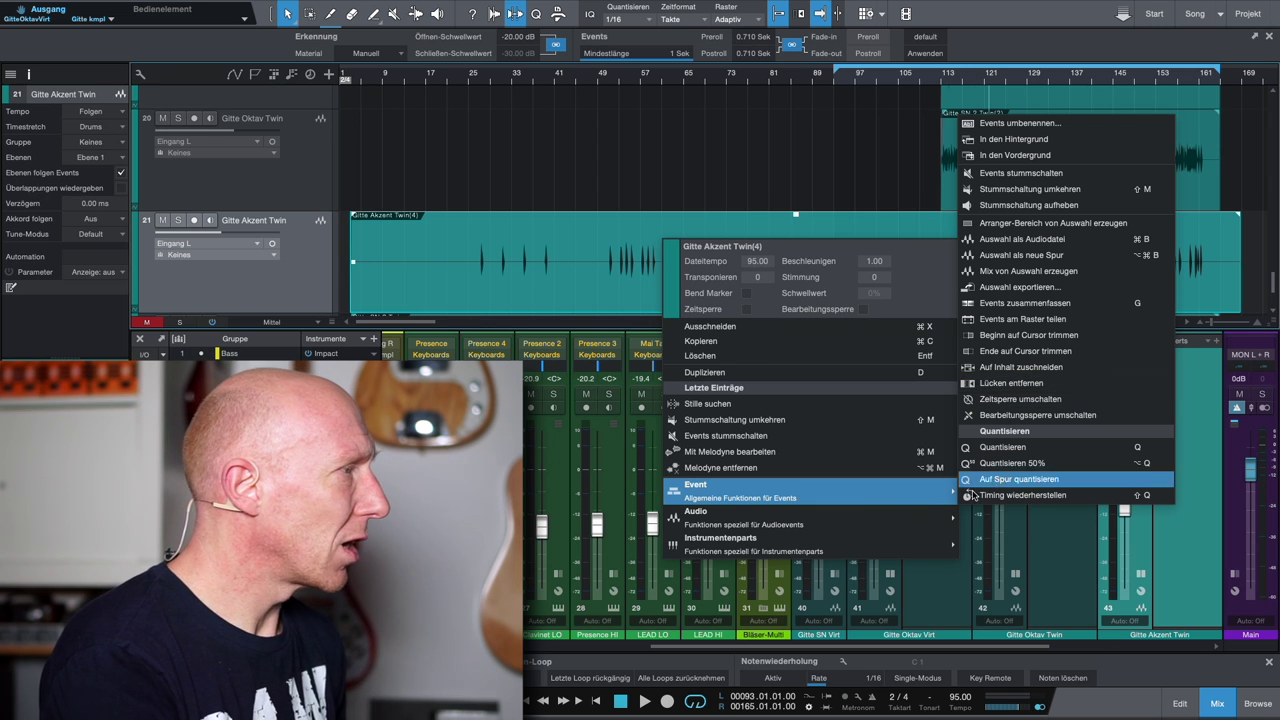
mouse_move(846, 528)
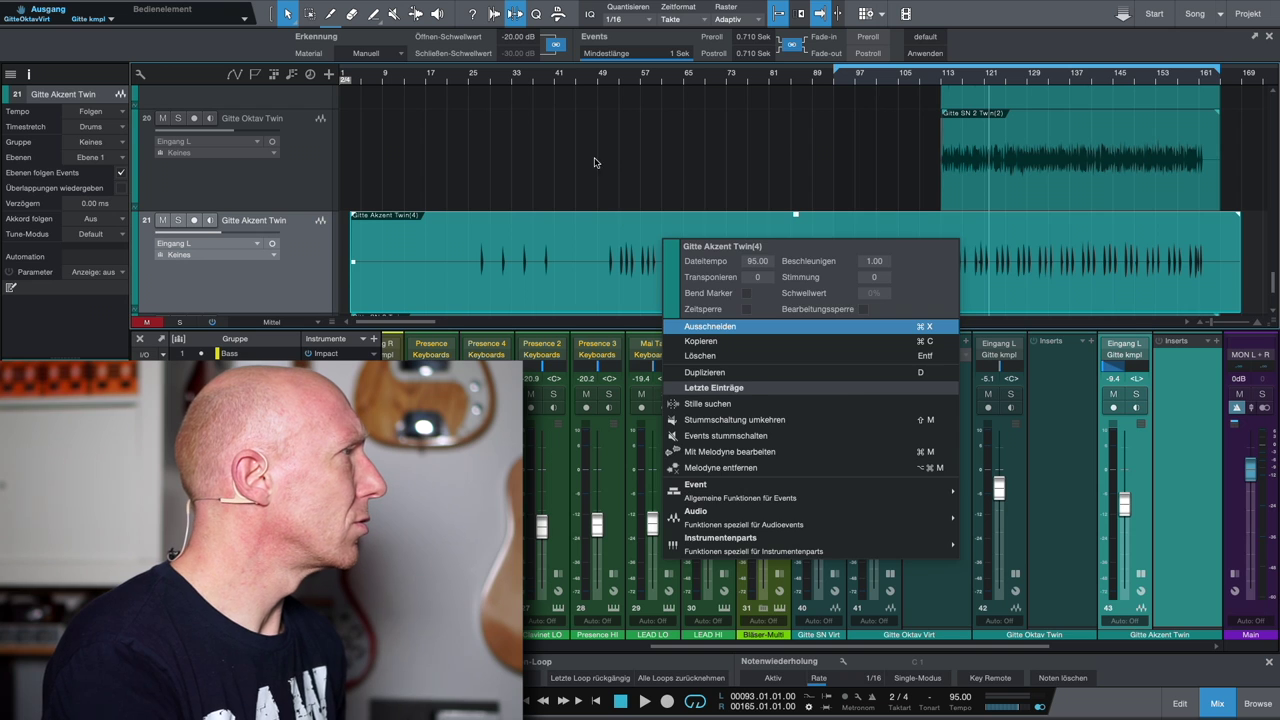
left_click(594, 162)
Strip the silence from the Gitte Akzent Twin event with manual detection and the default settings
mouse_move(316, 7)
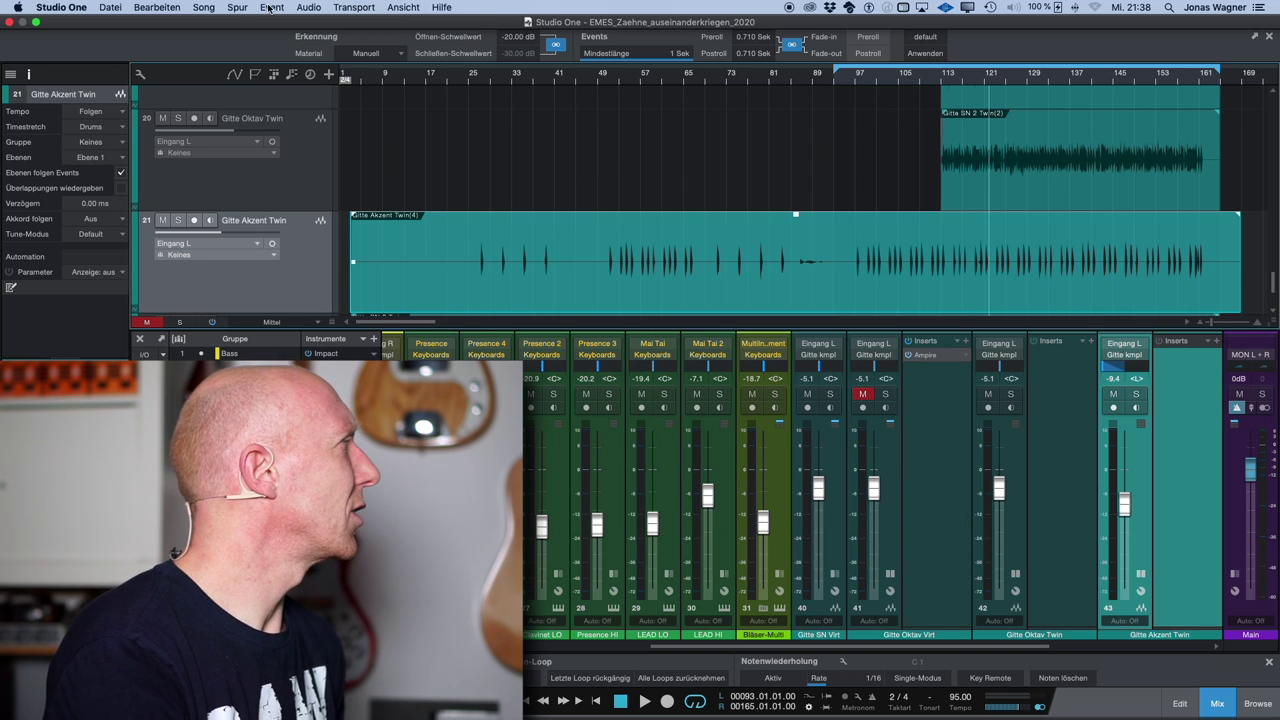
left_click(270, 8)
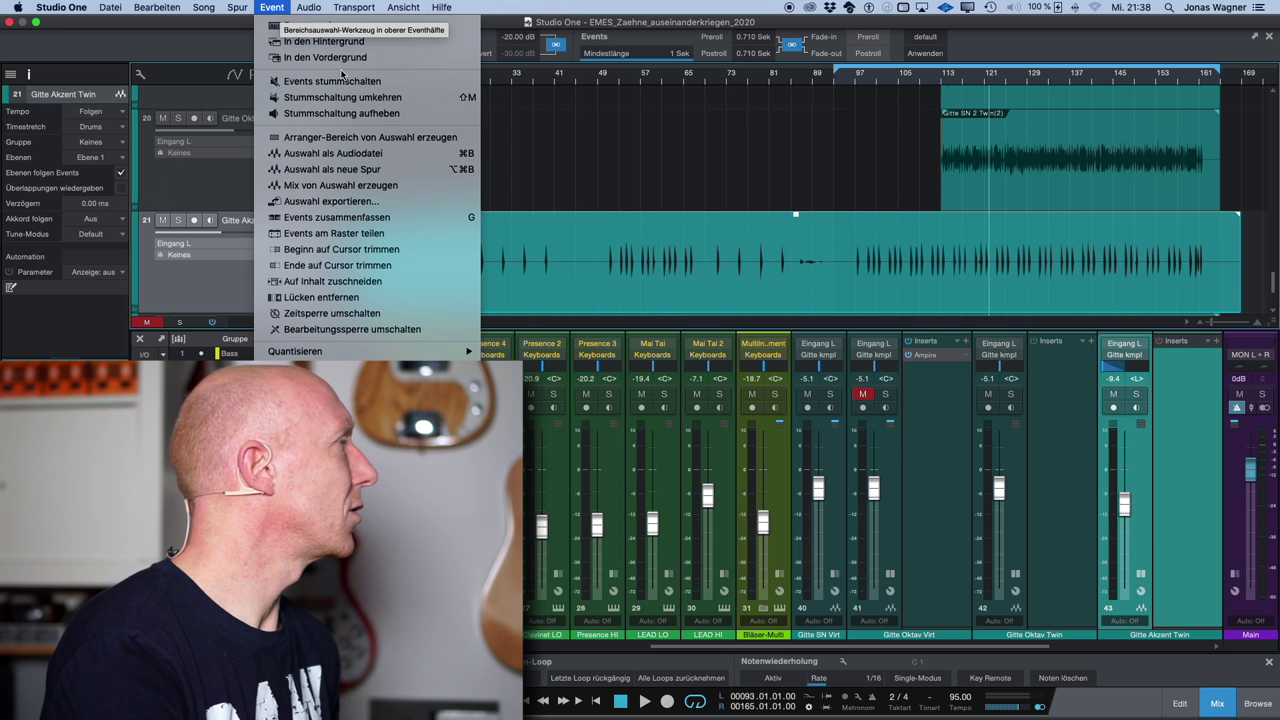
mouse_move(316, 8)
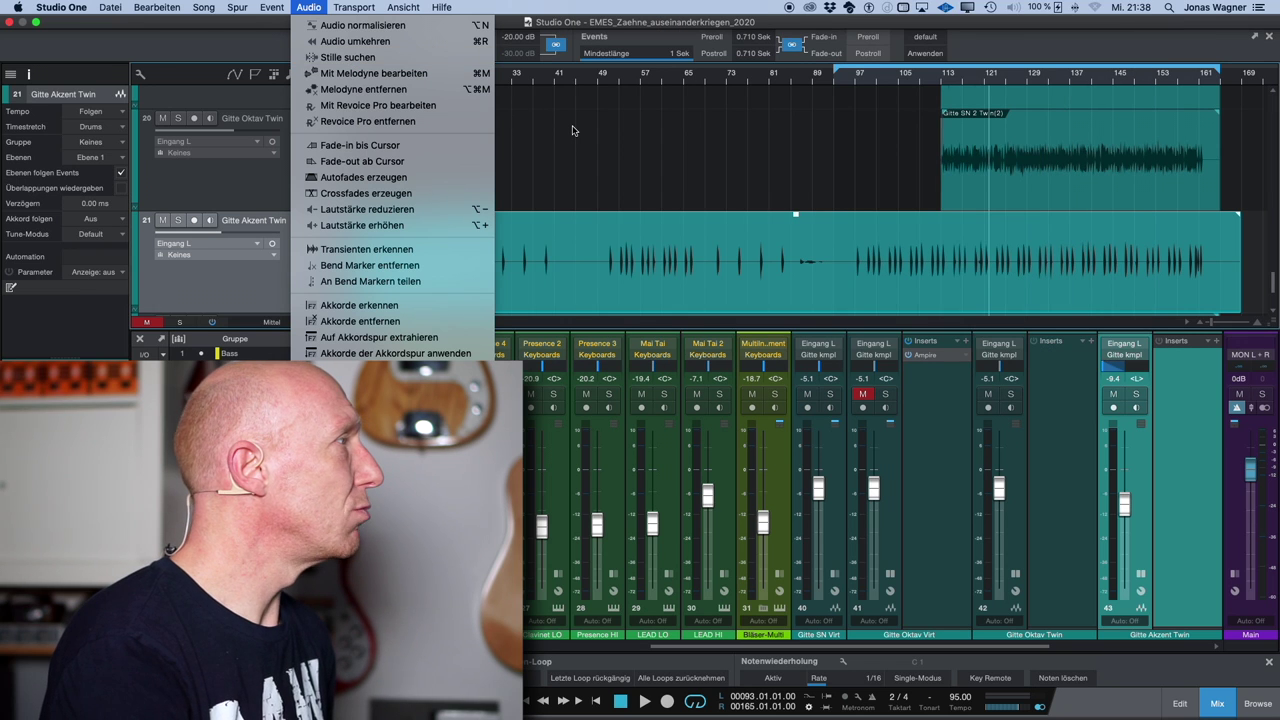
left_click(360, 60)
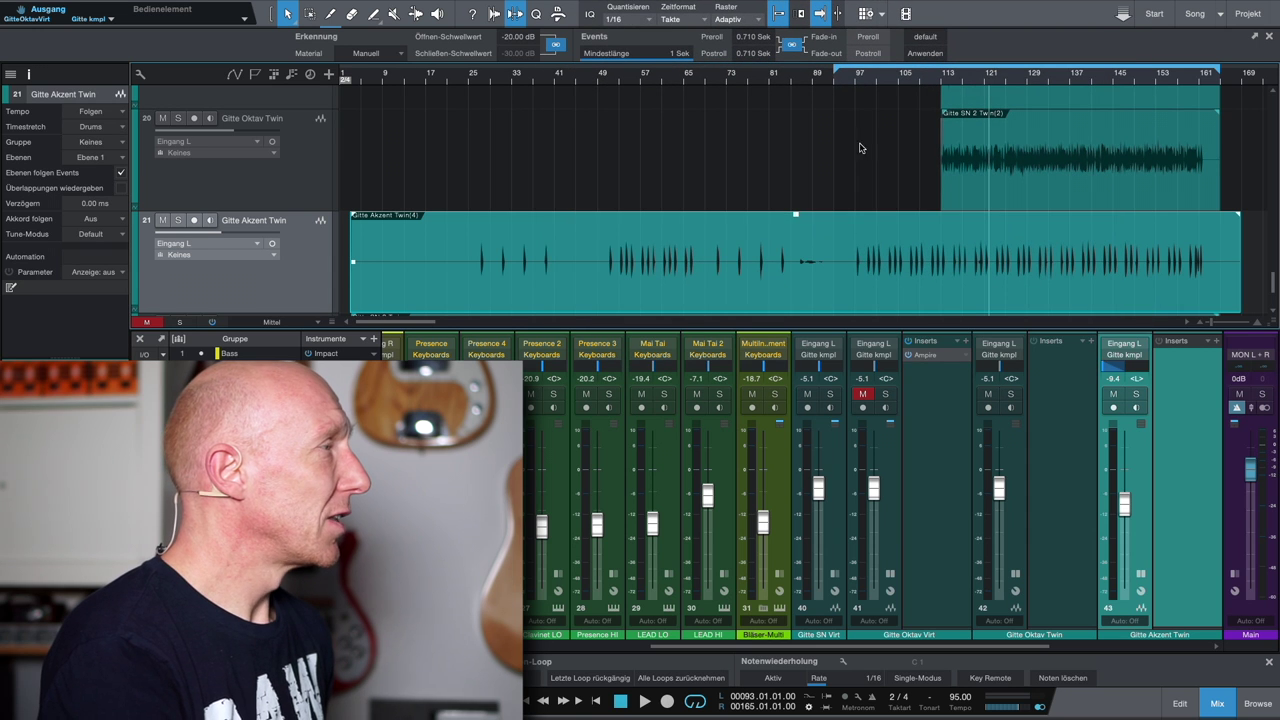
left_click(929, 55)
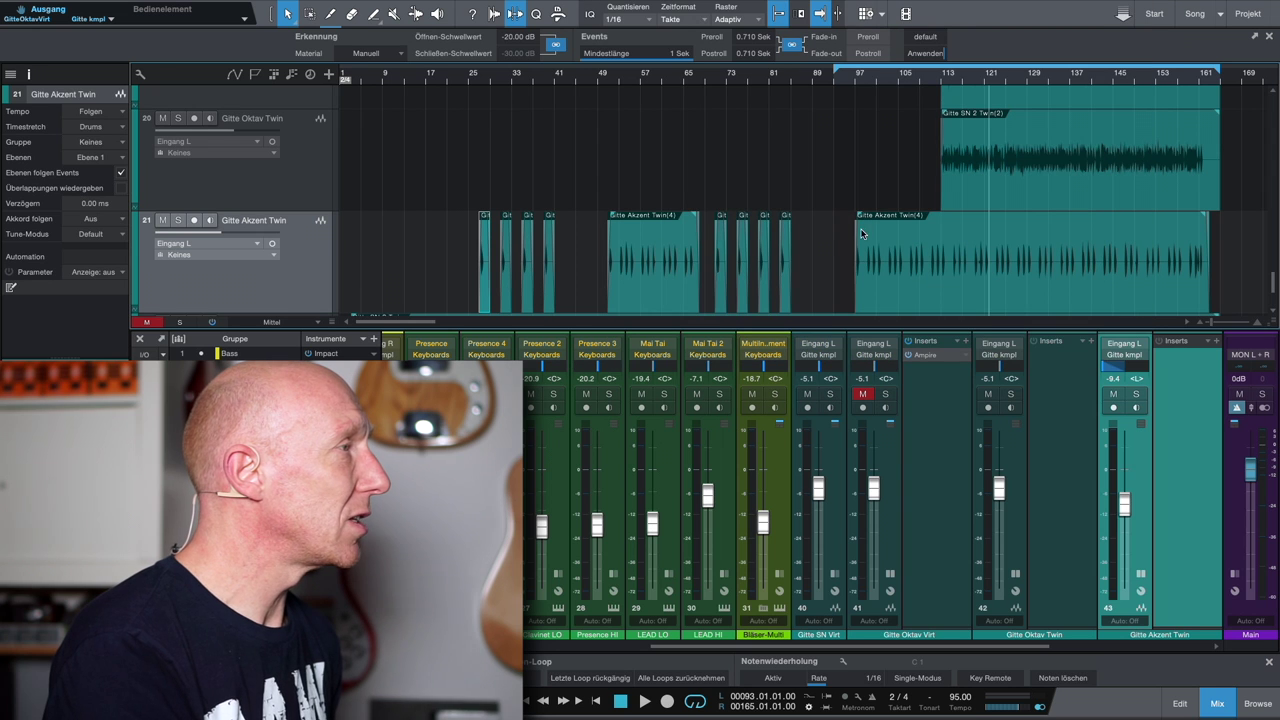
Strip the silence from the Gitte SN 2 Twin event with the same detection settings
scroll(832, 238, "down", 2)
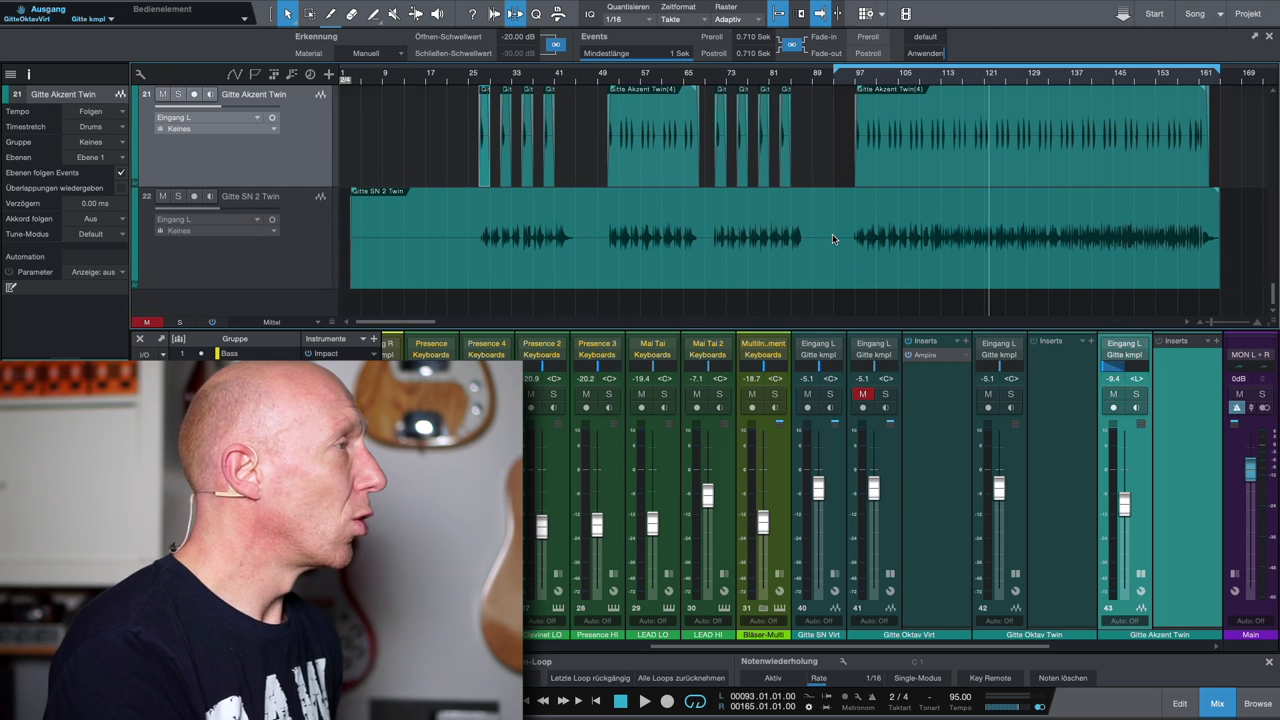
left_click(616, 237)
left_click(925, 54)
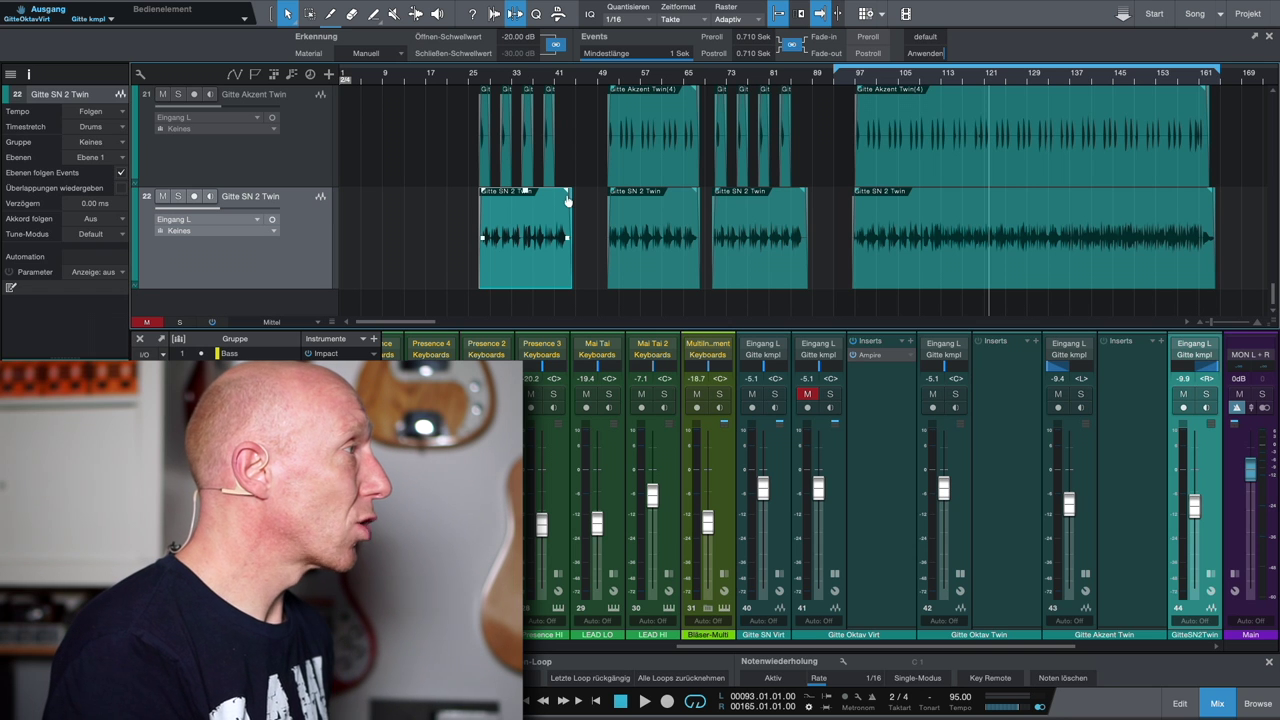
scroll(649, 149, "up", 3)
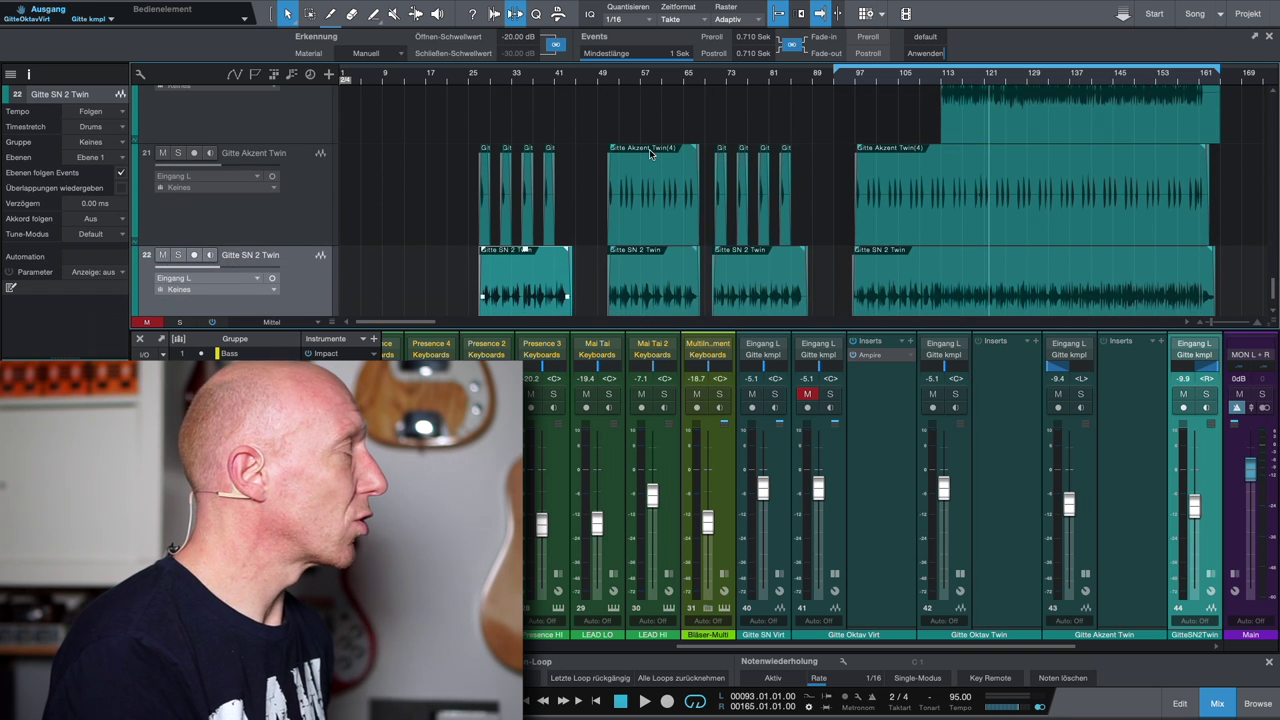
scroll(649, 149, "down", 2)
scroll(649, 153, "down", 1)
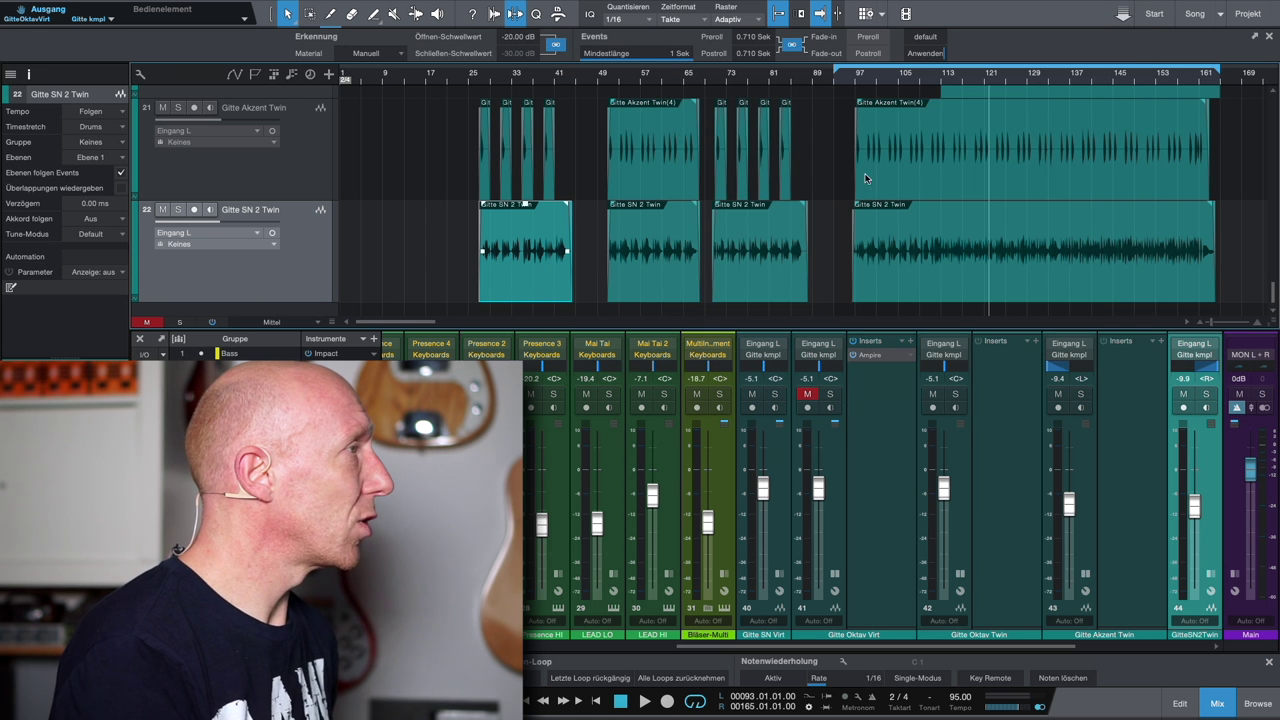
scroll(810, 187, "up", 5)
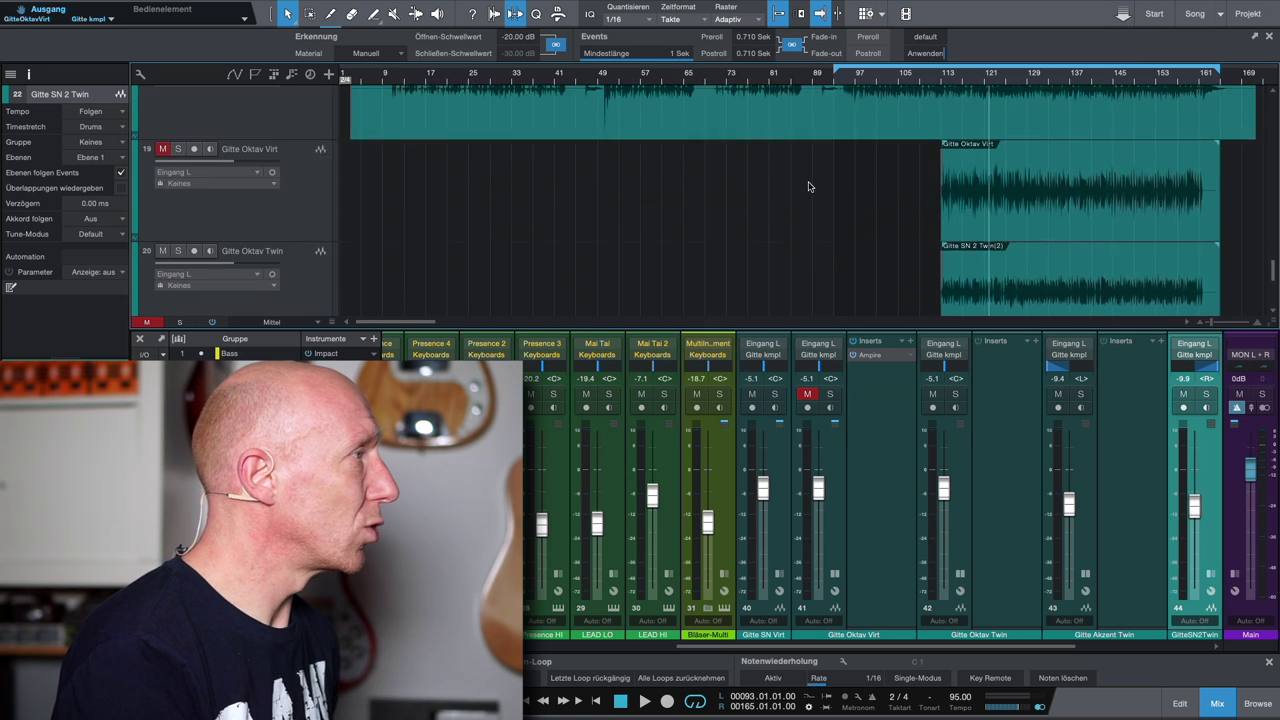
scroll(810, 187, "down", 5)
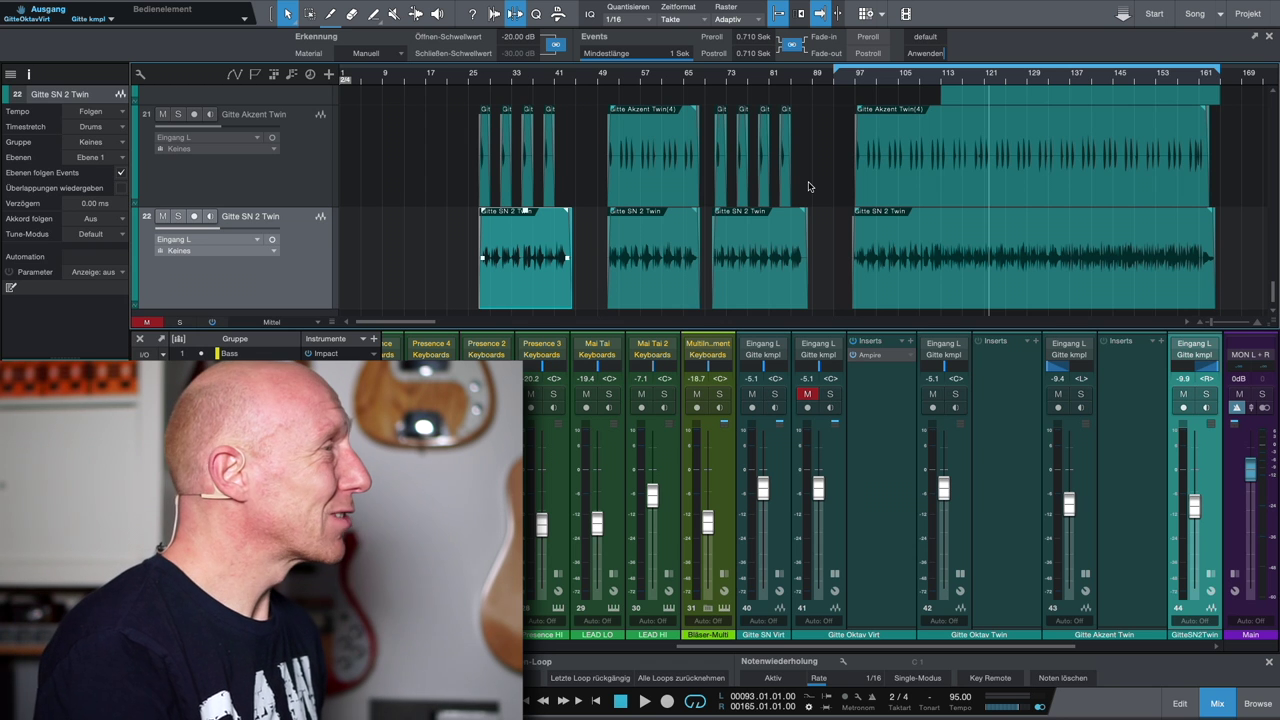
Set the loop range over the Gitte Oktav events from bar 113 to bar 163
scroll(805, 193, "up", 5)
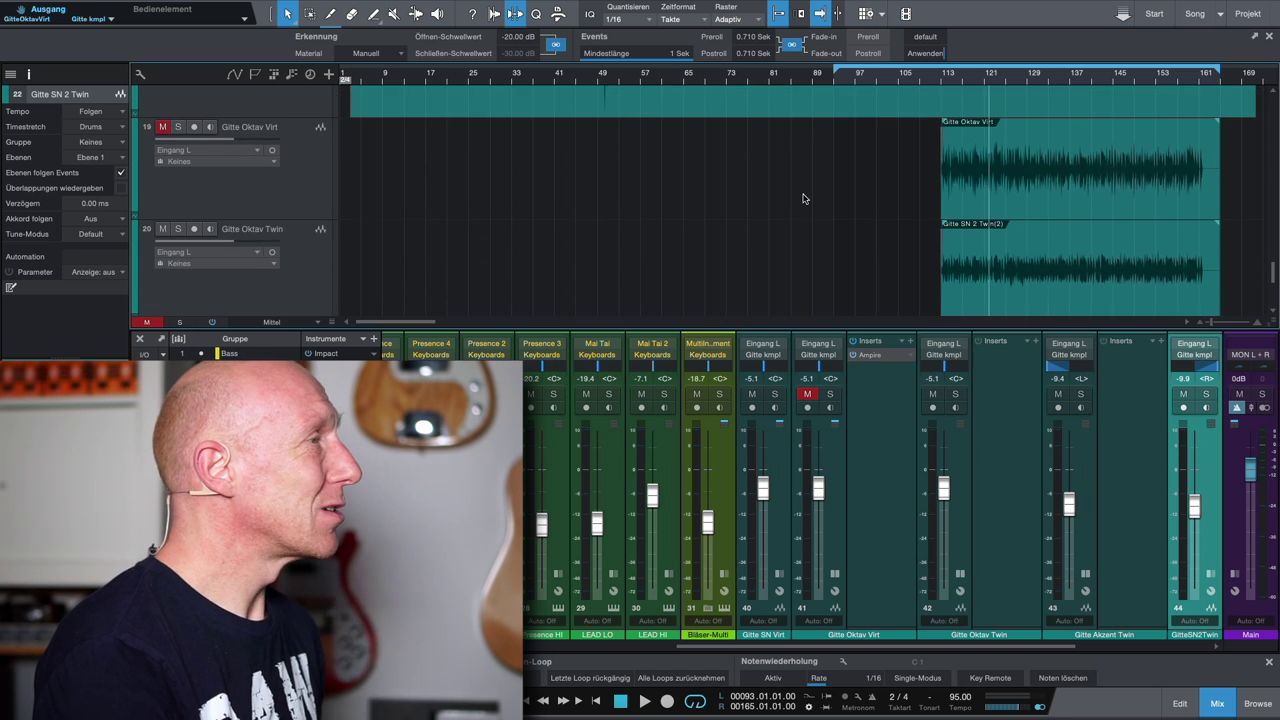
scroll(803, 197, "right", 4)
scroll(805, 195, "right", 2)
scroll(423, 180, "right", 2)
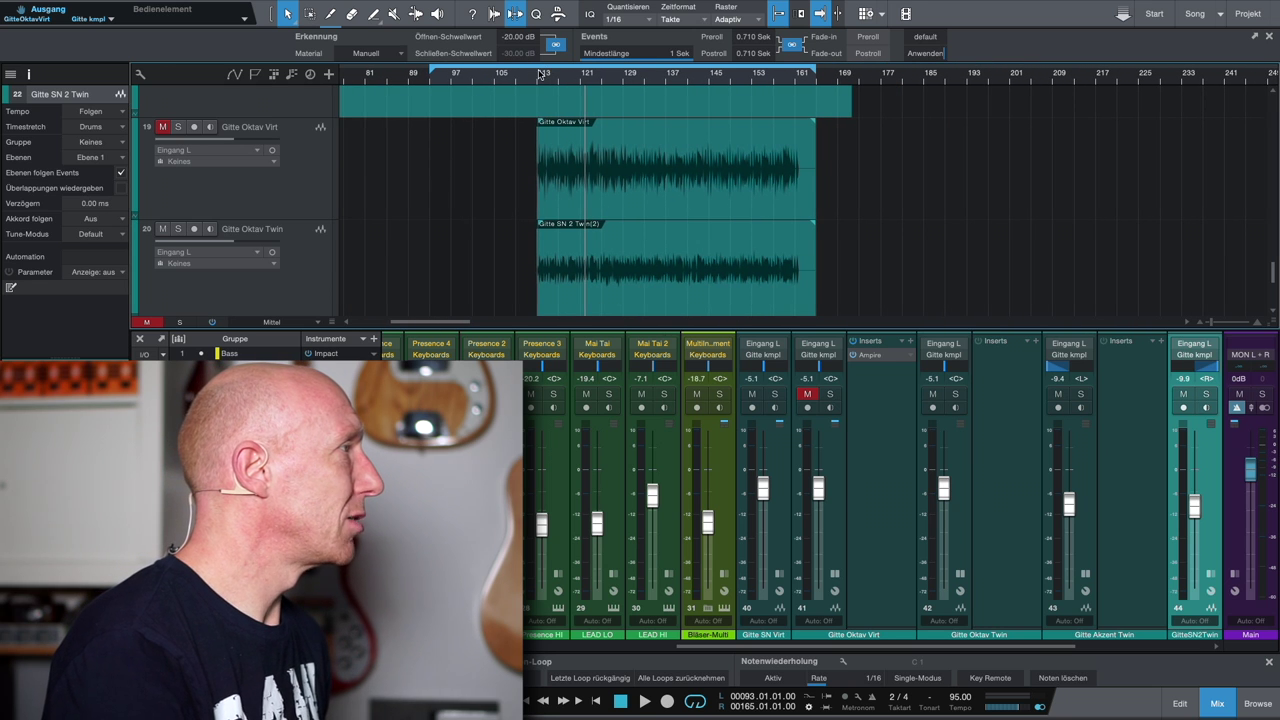
left_click_drag(544, 62, 803, 77)
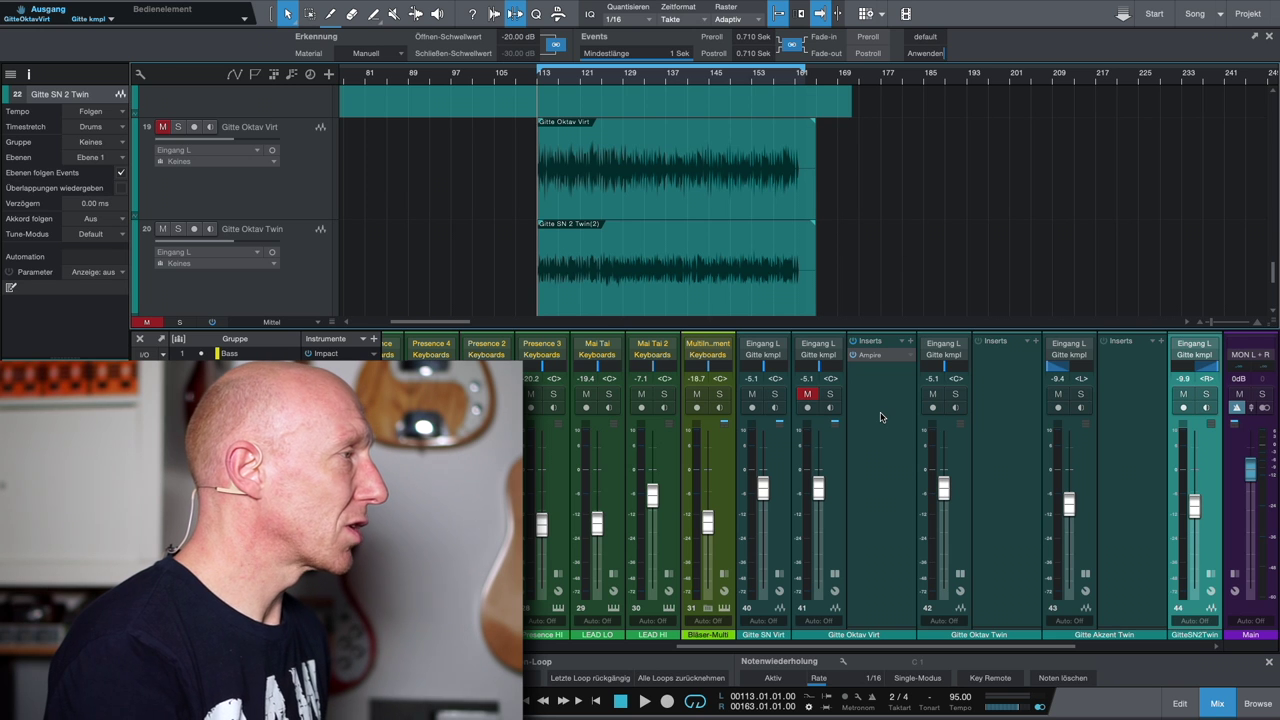
Inspect the amp settings of the Ampire insert on Gitte Oktav Virt and close the plug-in
left_click(880, 358)
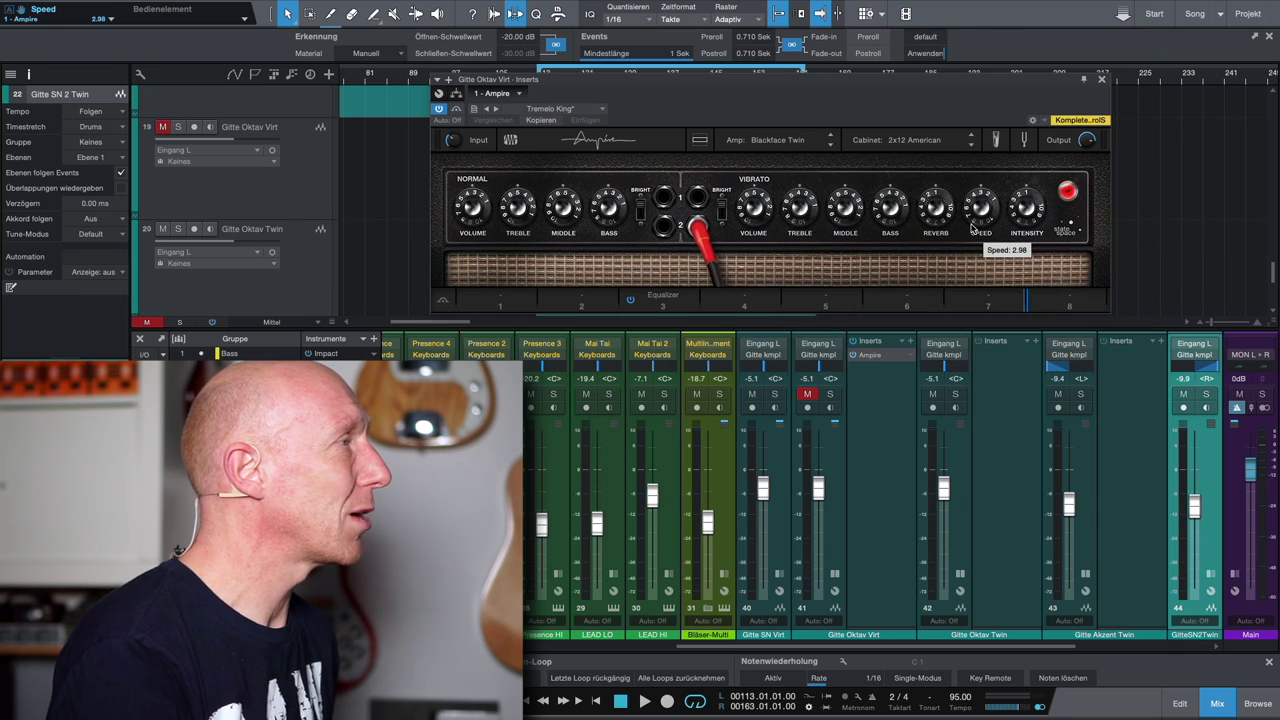
left_click(1105, 79)
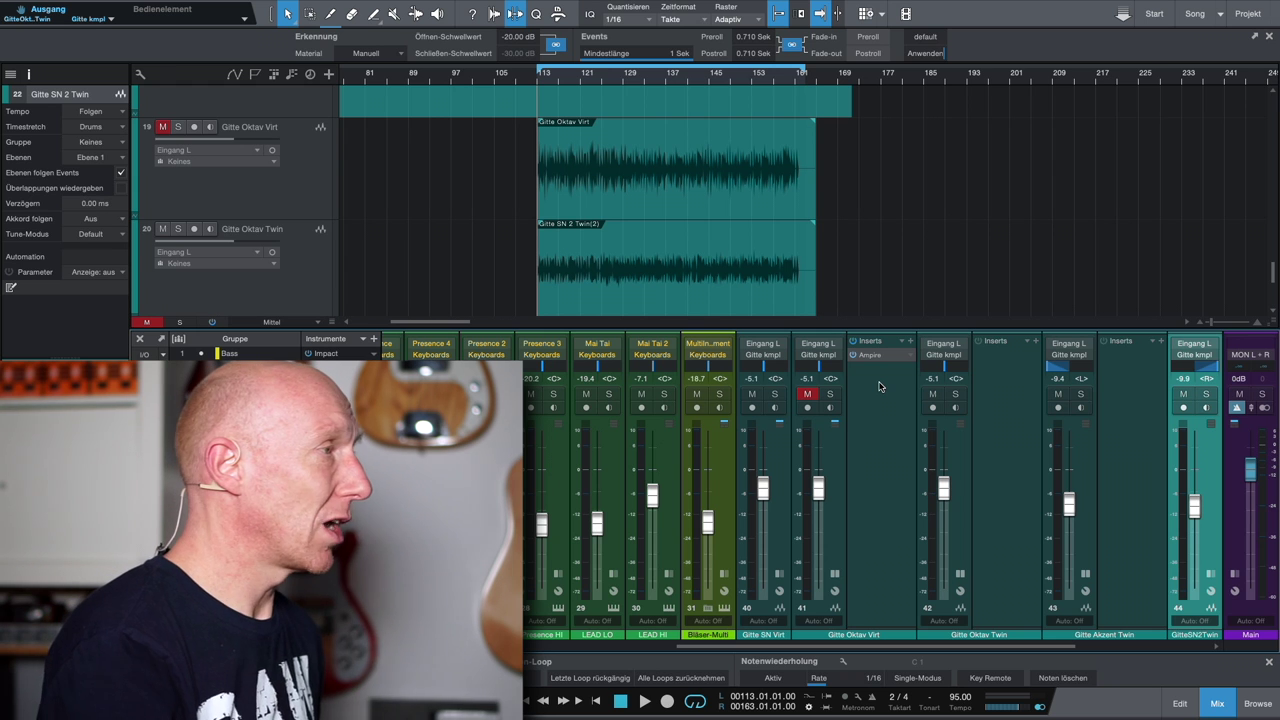
Play from bar 113 and solo Gitte Oktav Virt and Gitte Oktav Twin alternately to compare the virtual and real amp sounds
left_click(179, 127)
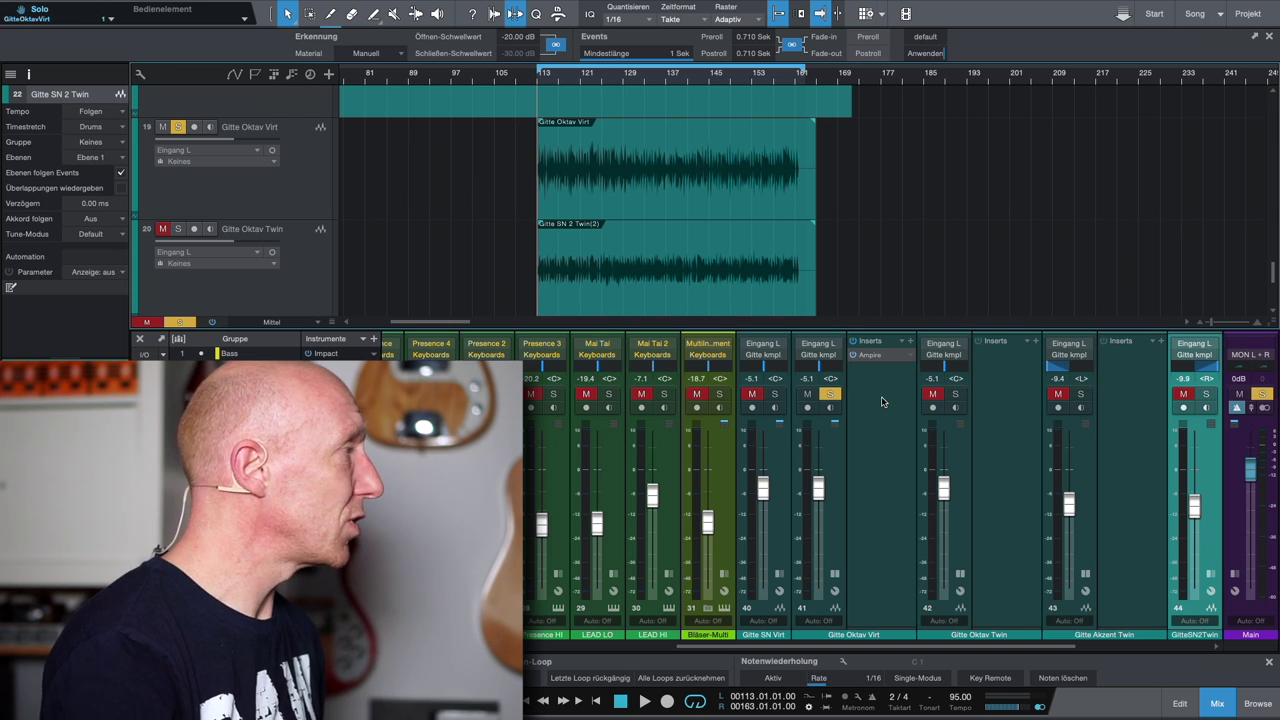
key("space")
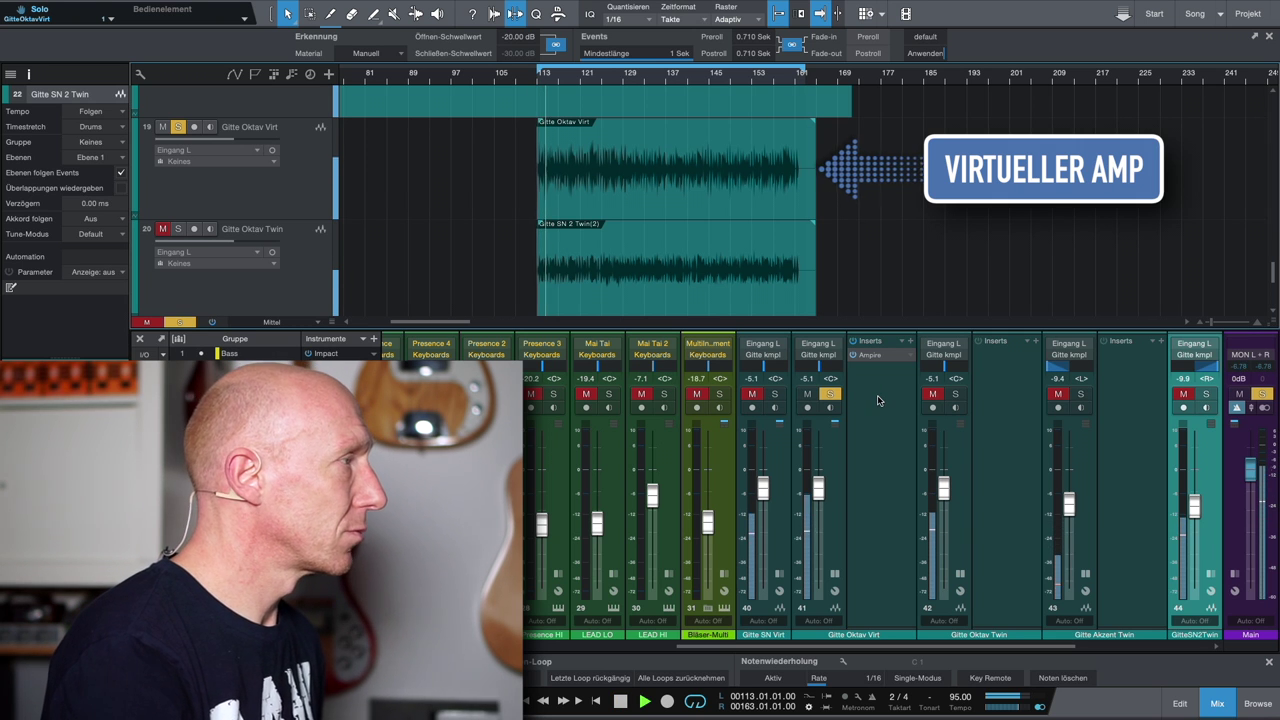
left_click(956, 397)
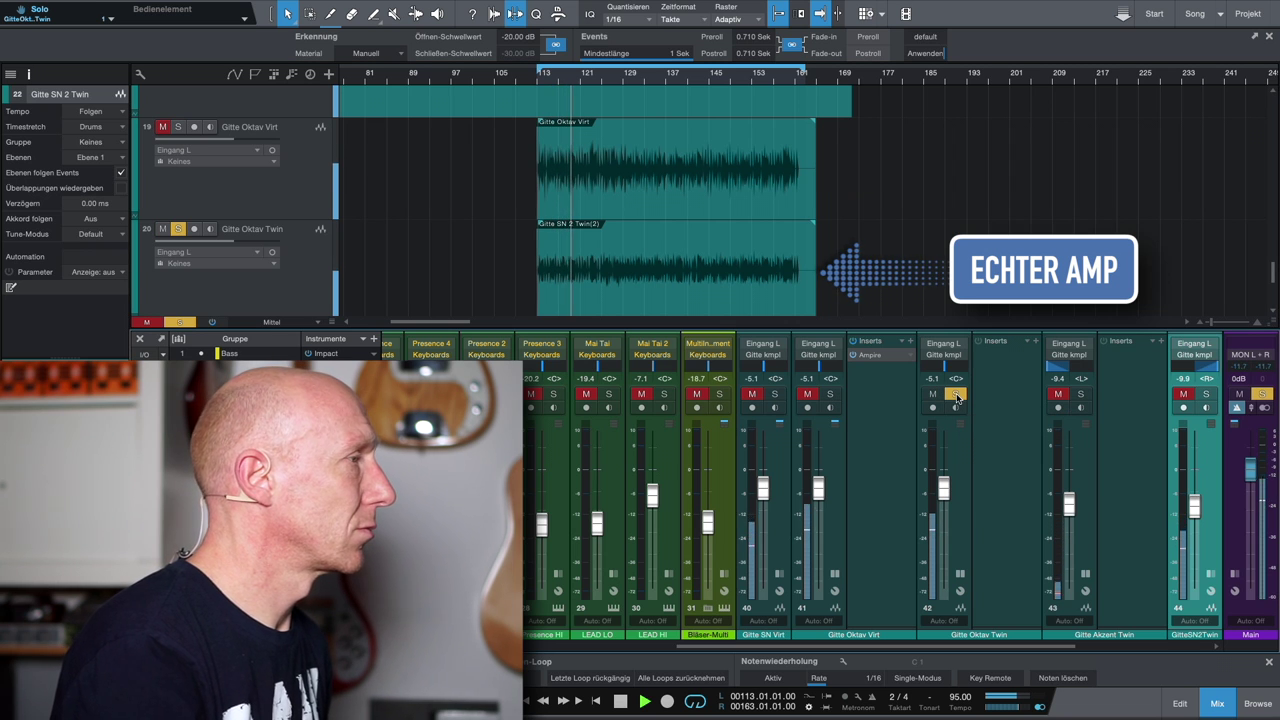
left_click(831, 396)
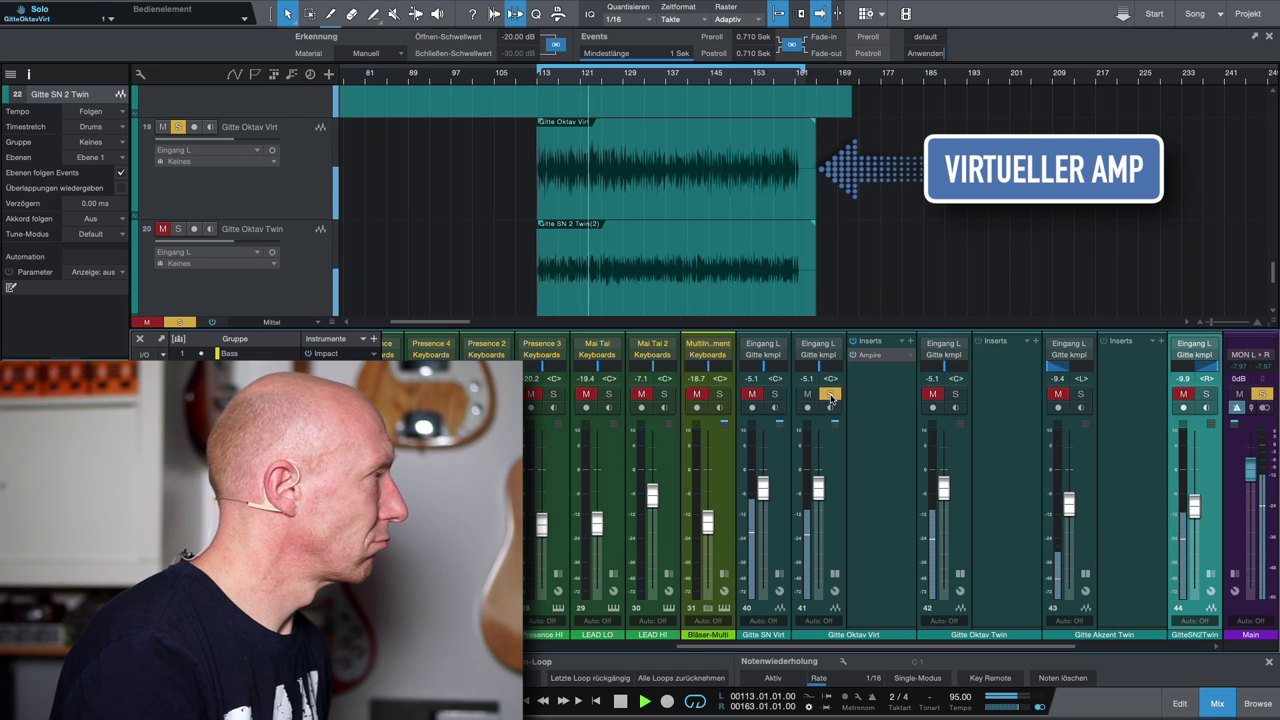
left_click(954, 396)
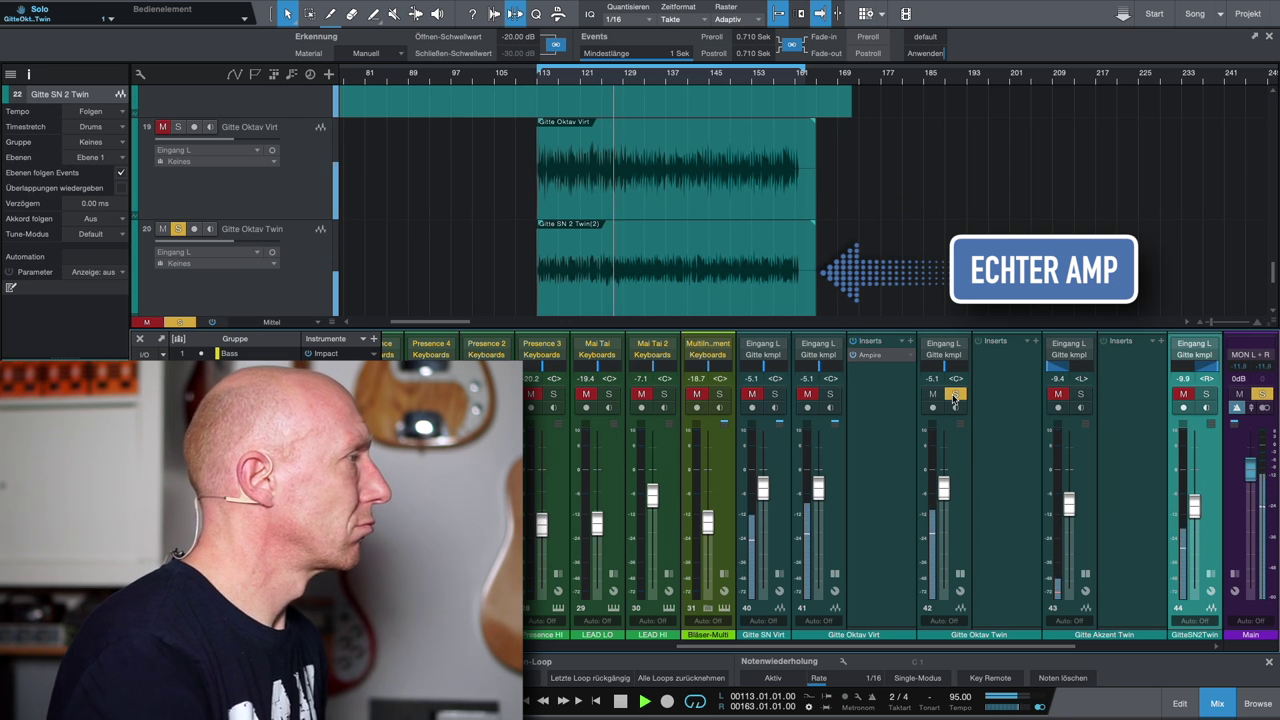
key("space")
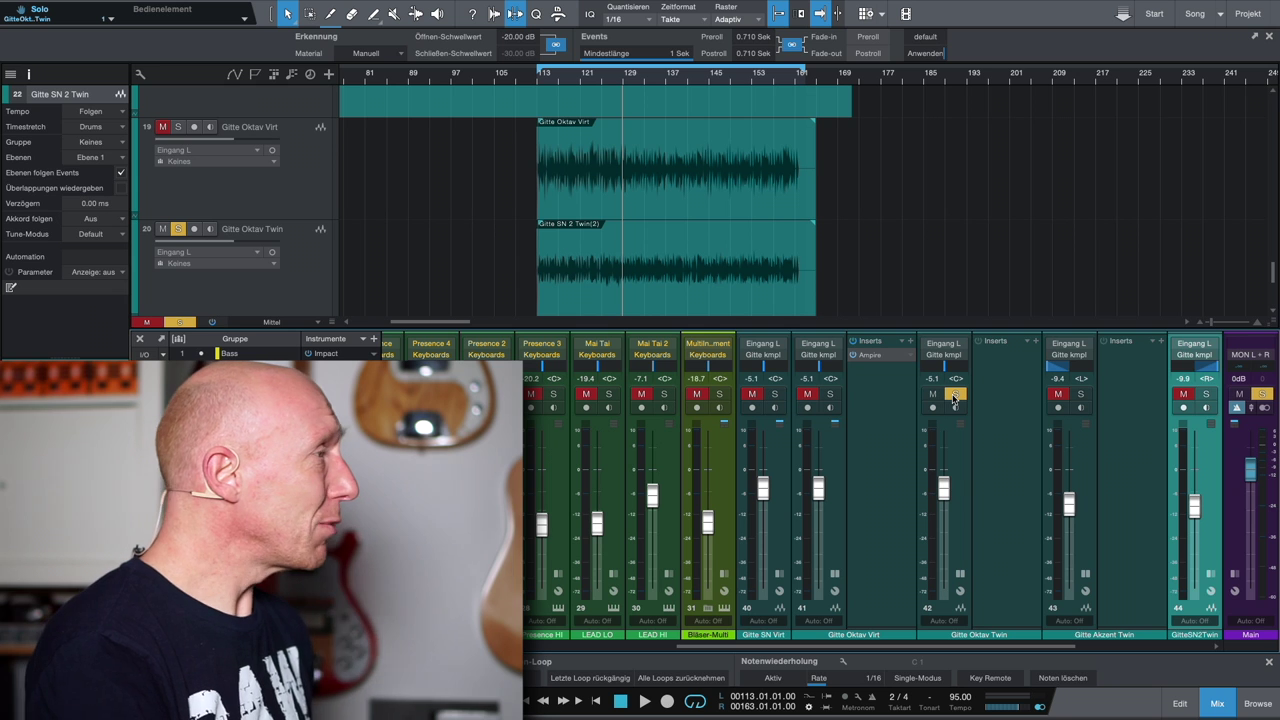
Solo the Gitte SN Virt track and listen to its opening from about bar 10
scroll(889, 279, "up", 3)
scroll(889, 279, "left", 8)
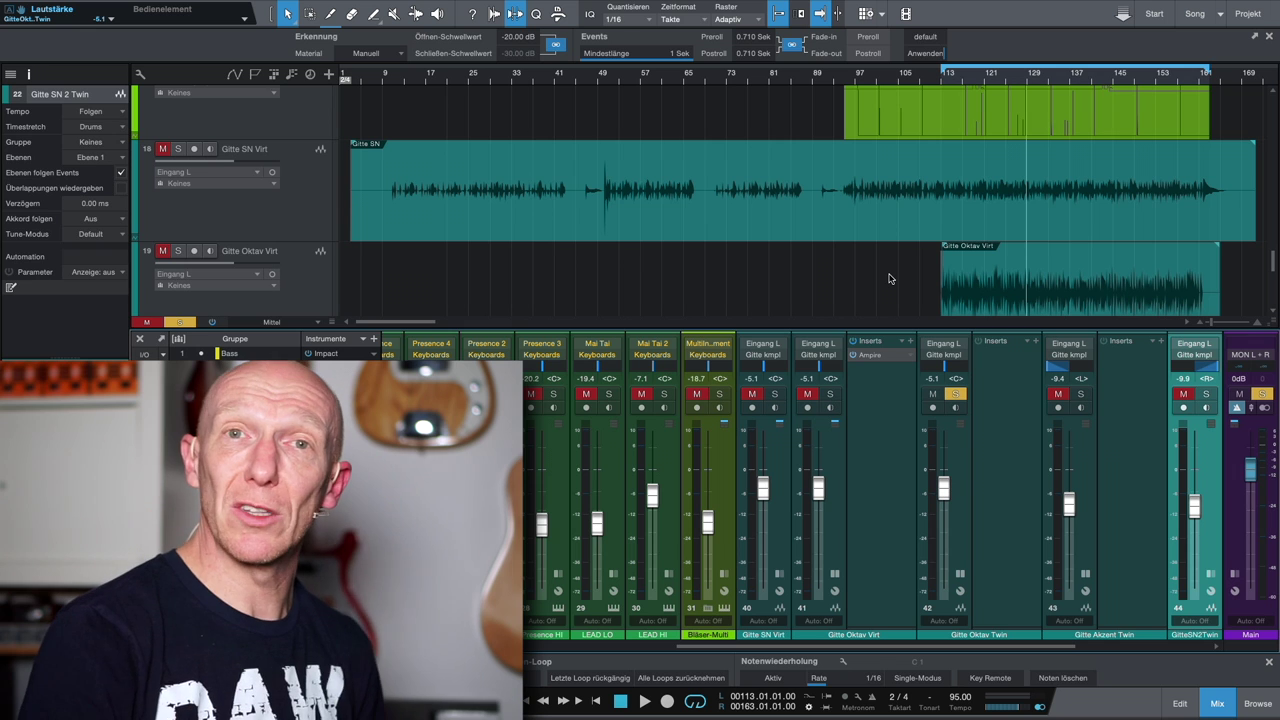
scroll(889, 279, "down", 5)
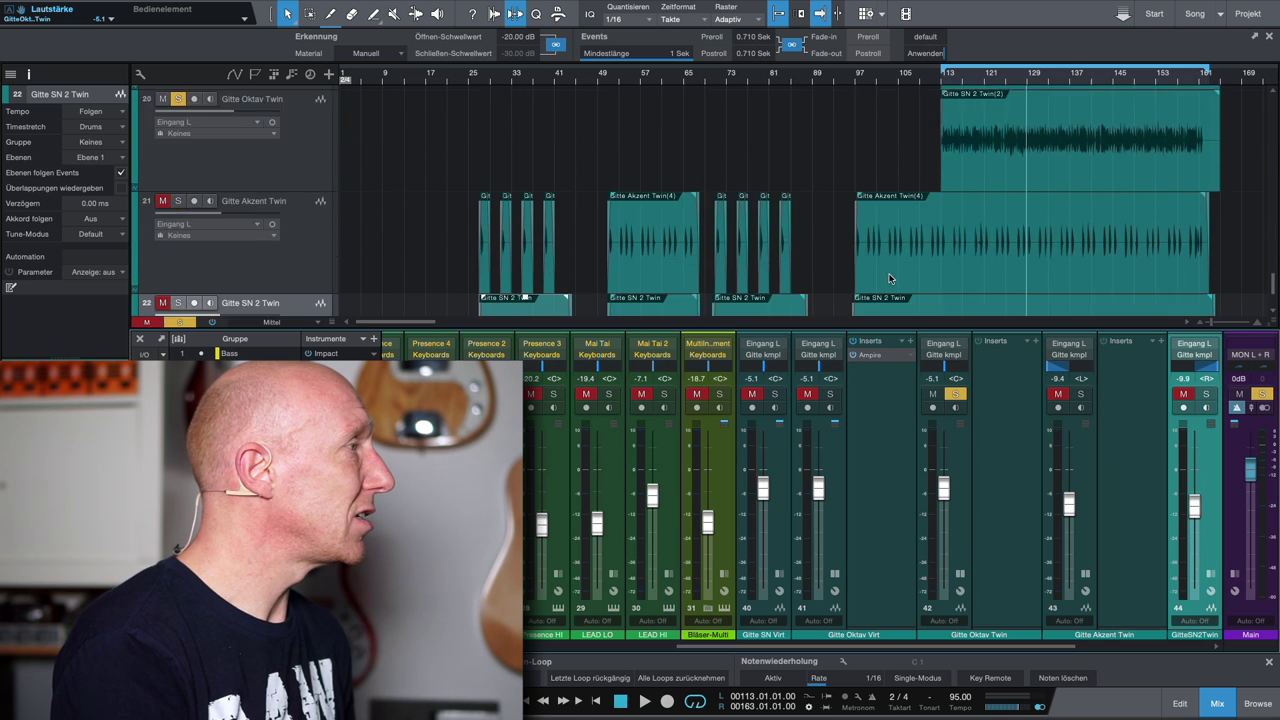
scroll(889, 279, "down", 1)
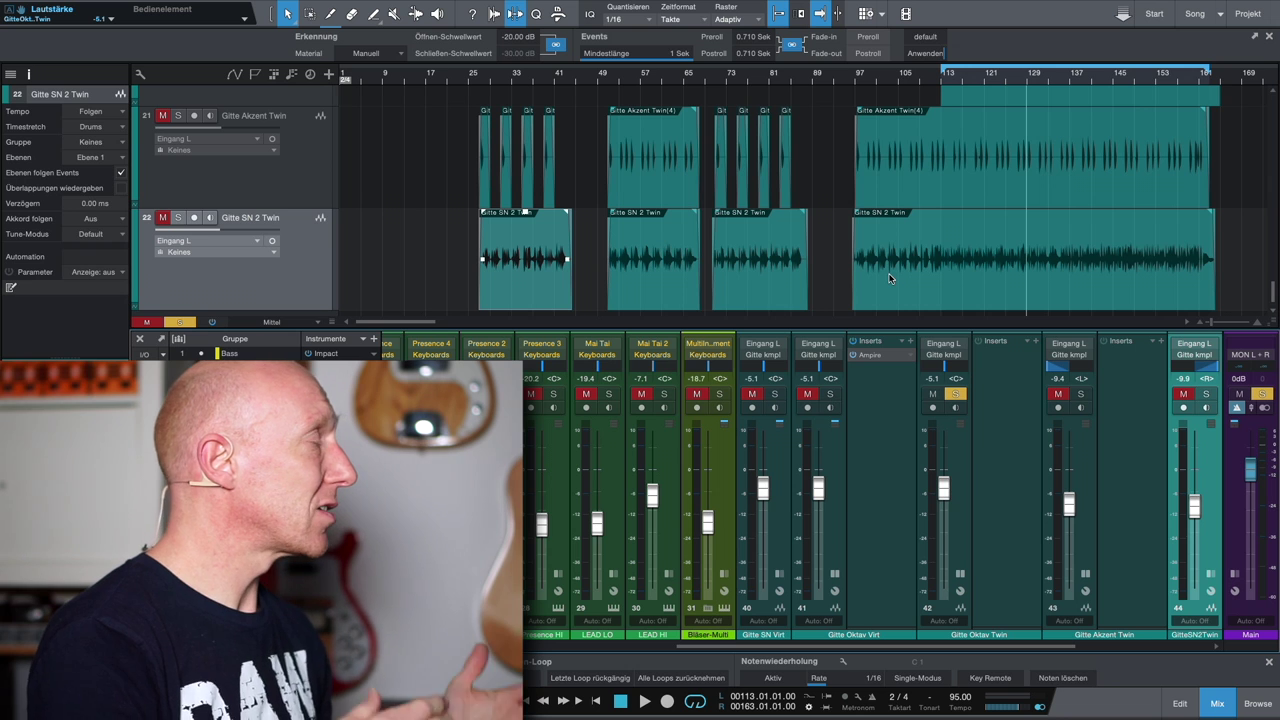
scroll(480, 208, "up", 5)
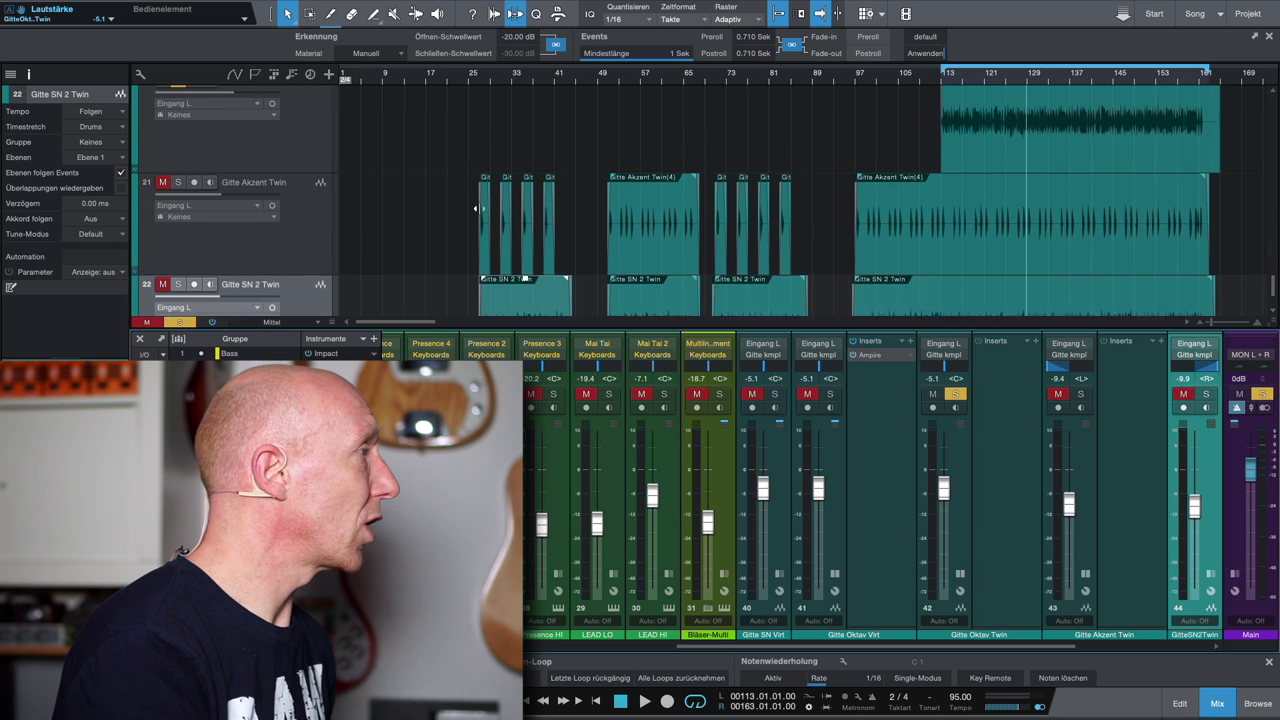
scroll(480, 208, "up", 6)
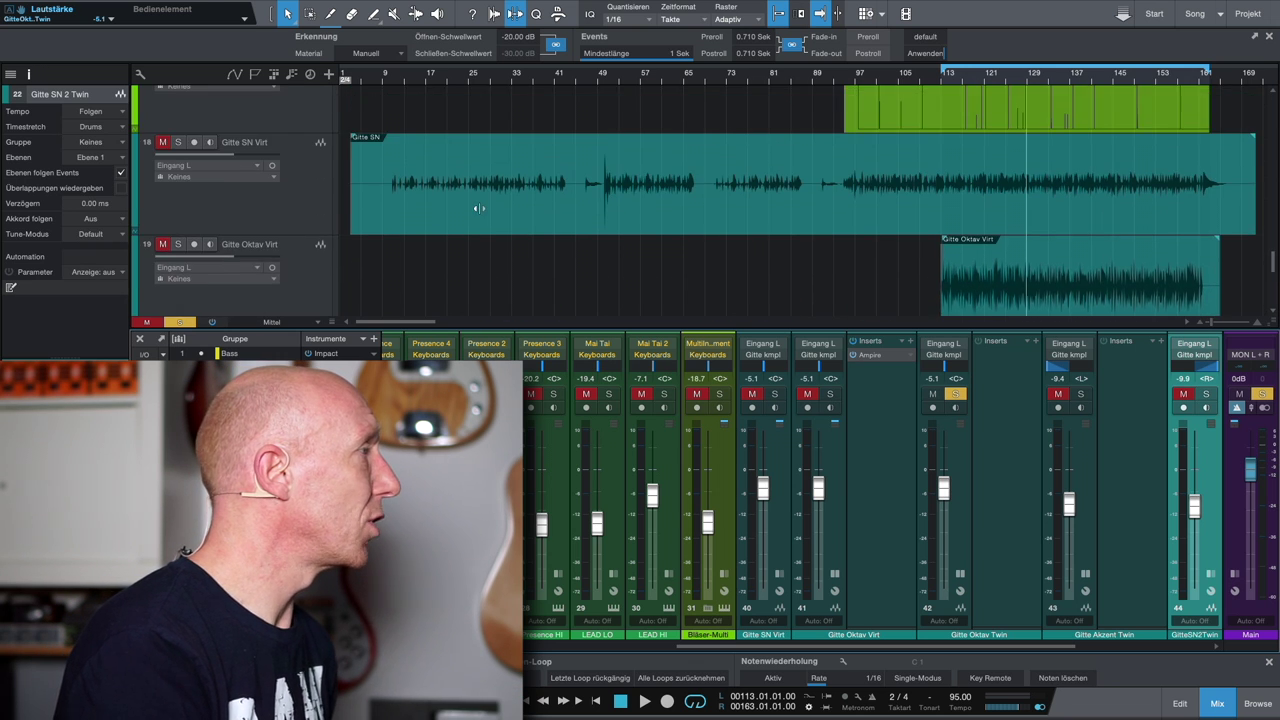
left_click(180, 143)
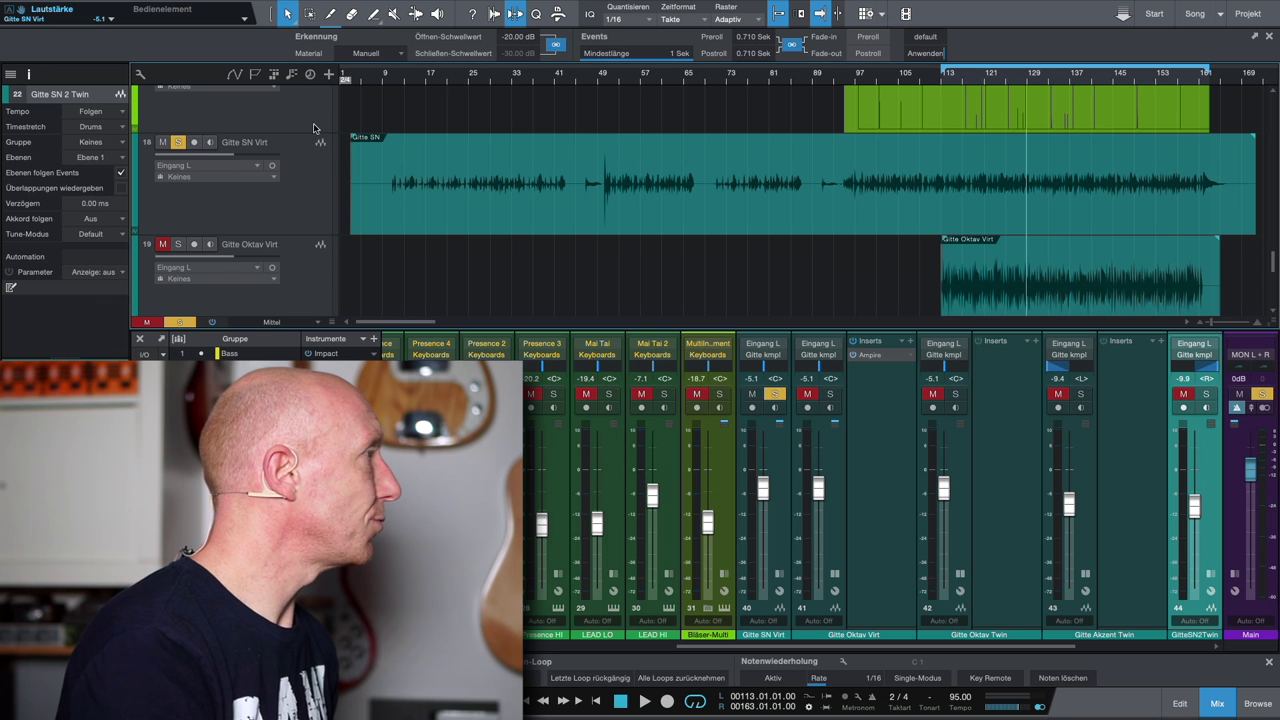
left_click(391, 76)
key("space")
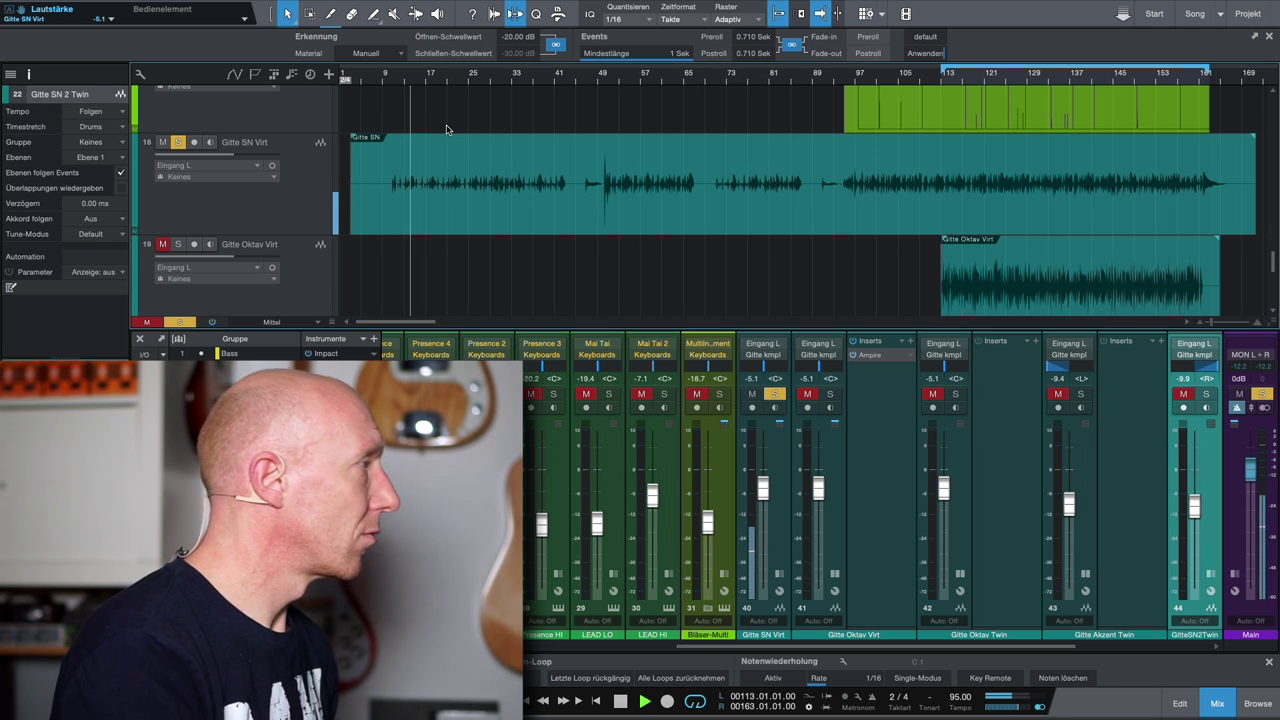
key("space")
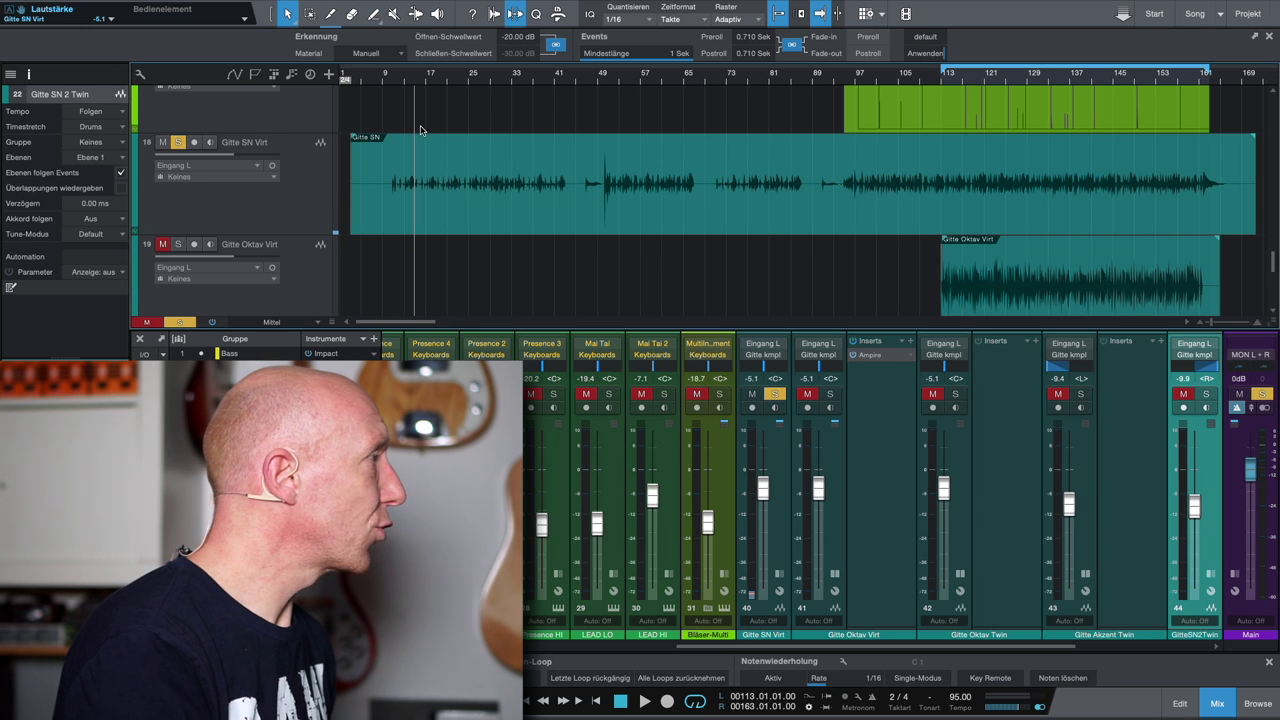
Turn off the solo on Gitte SN Virt and listen to the full mix from about bar 5
left_click(180, 144)
scroll(410, 186, "down", 1)
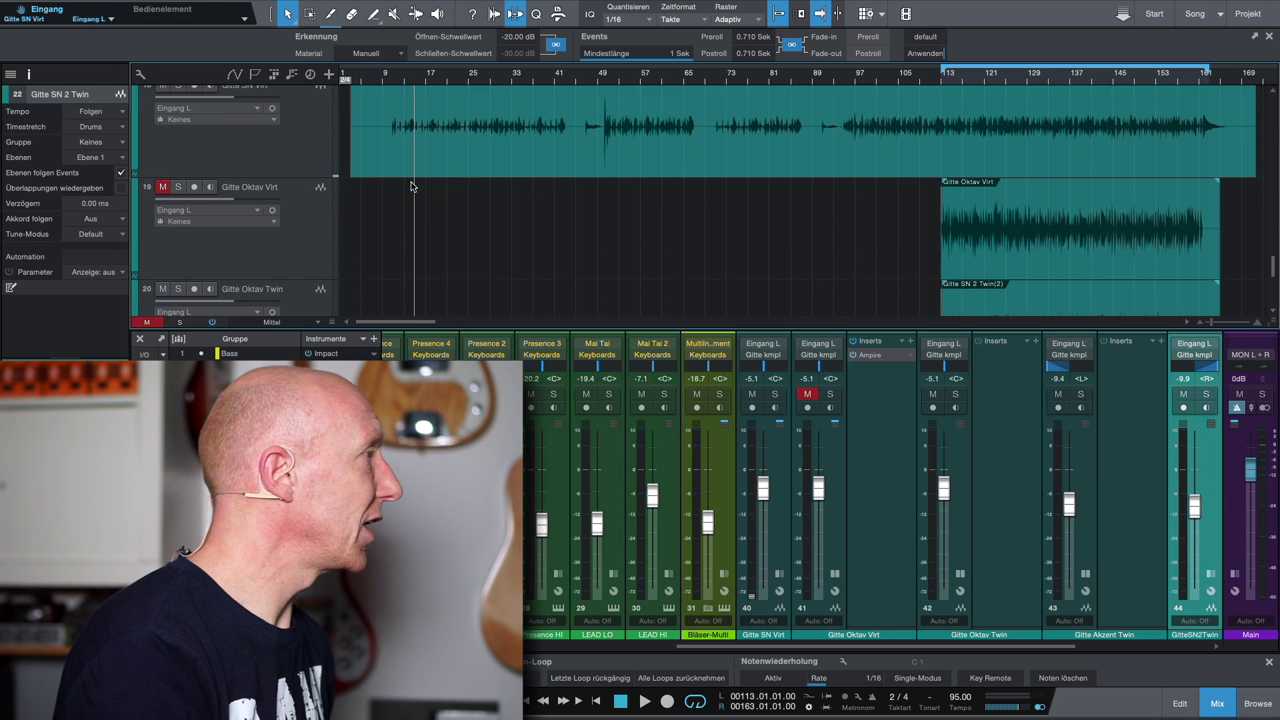
scroll(410, 186, "up", 1)
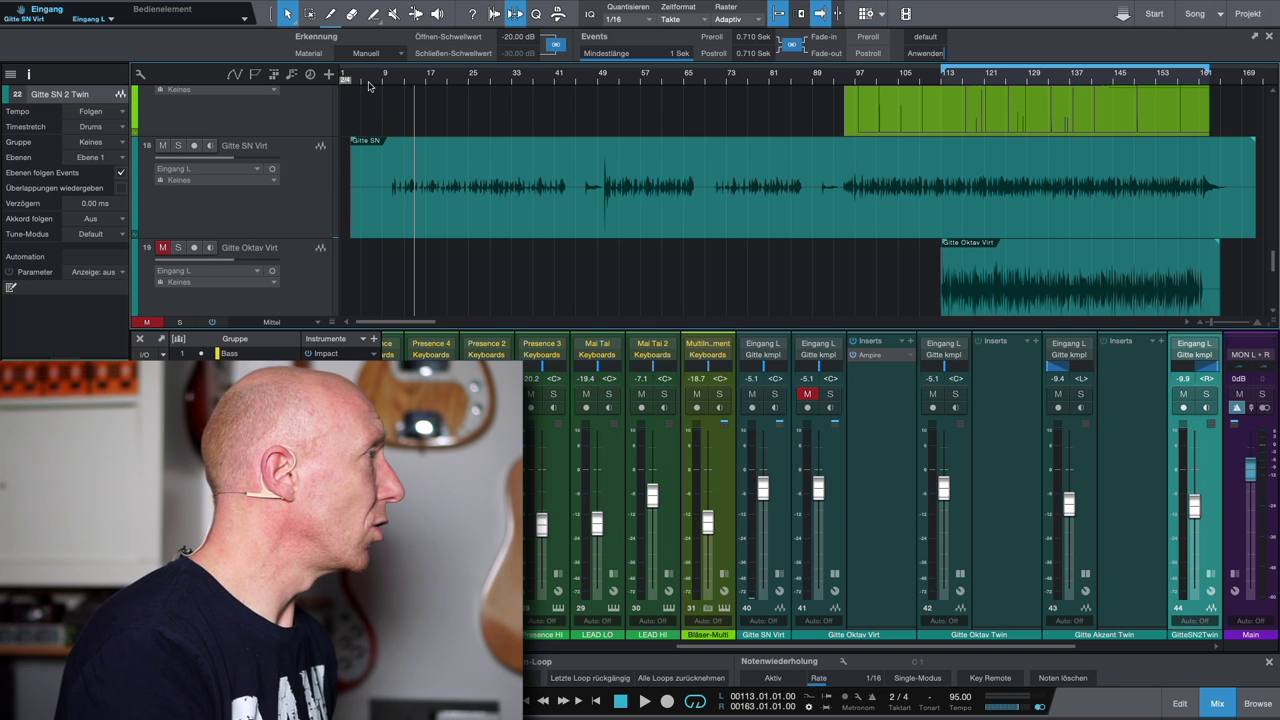
left_click(368, 80)
key("space")
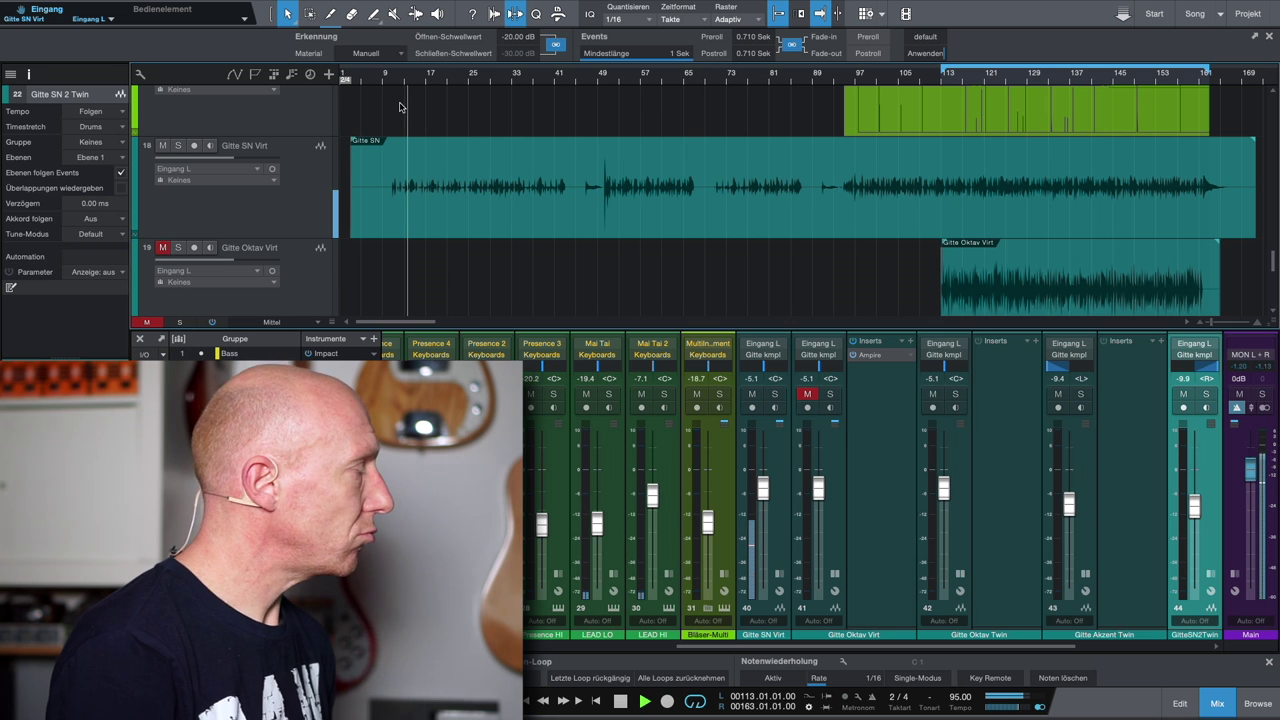
key("space")
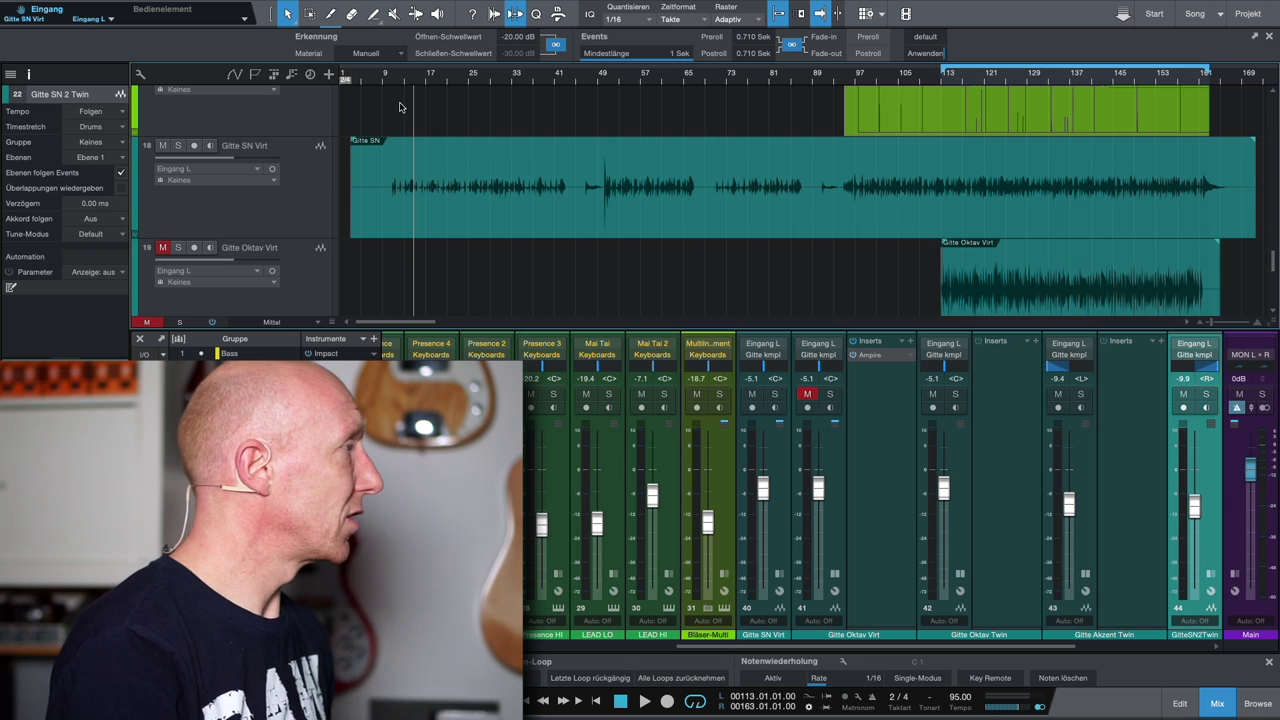
key("space")
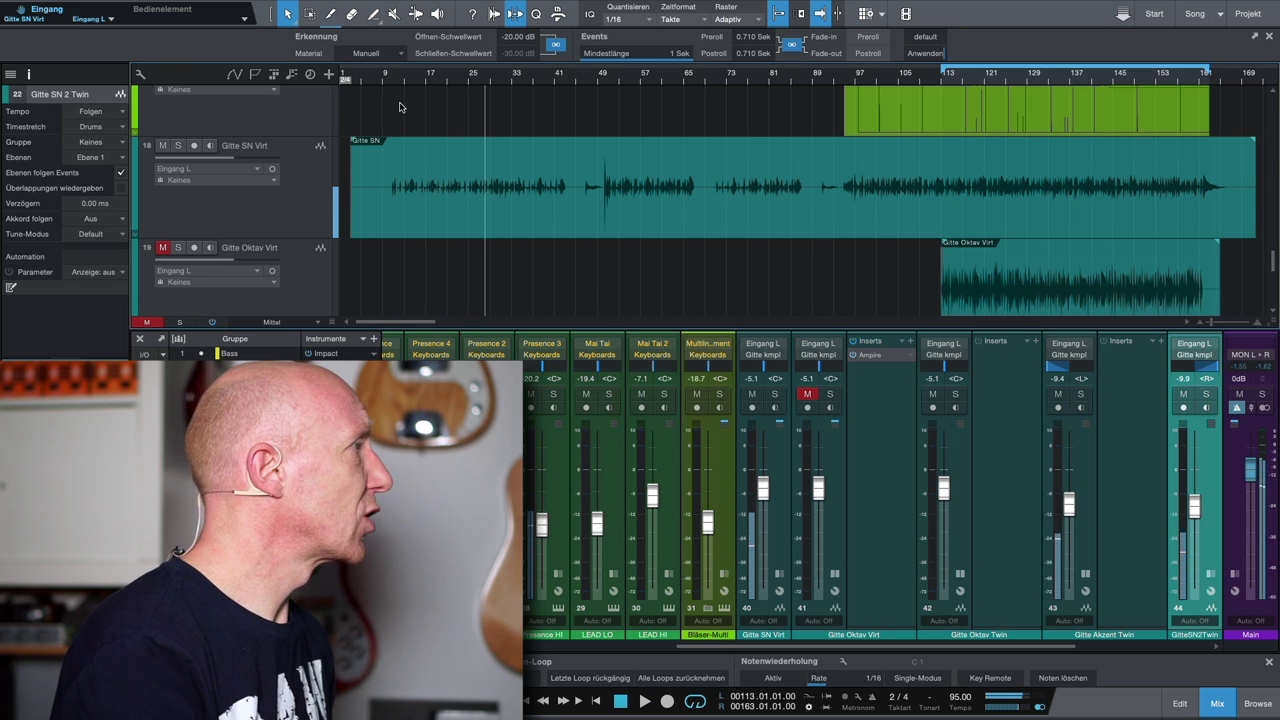
key("space")
Trim the beginning of the Gitte SN event on the Gitte SN Virt track so that it starts at bar 20
scroll(476, 132, "up", 5)
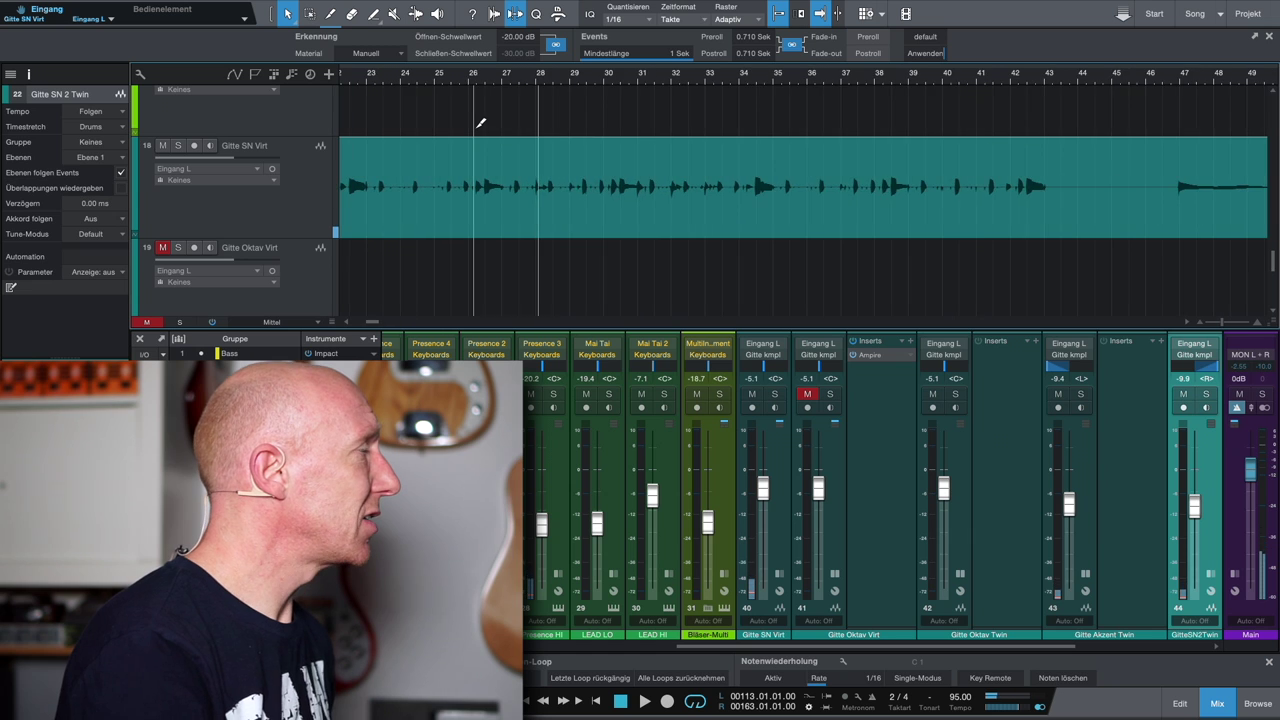
scroll(480, 123, "up", 2)
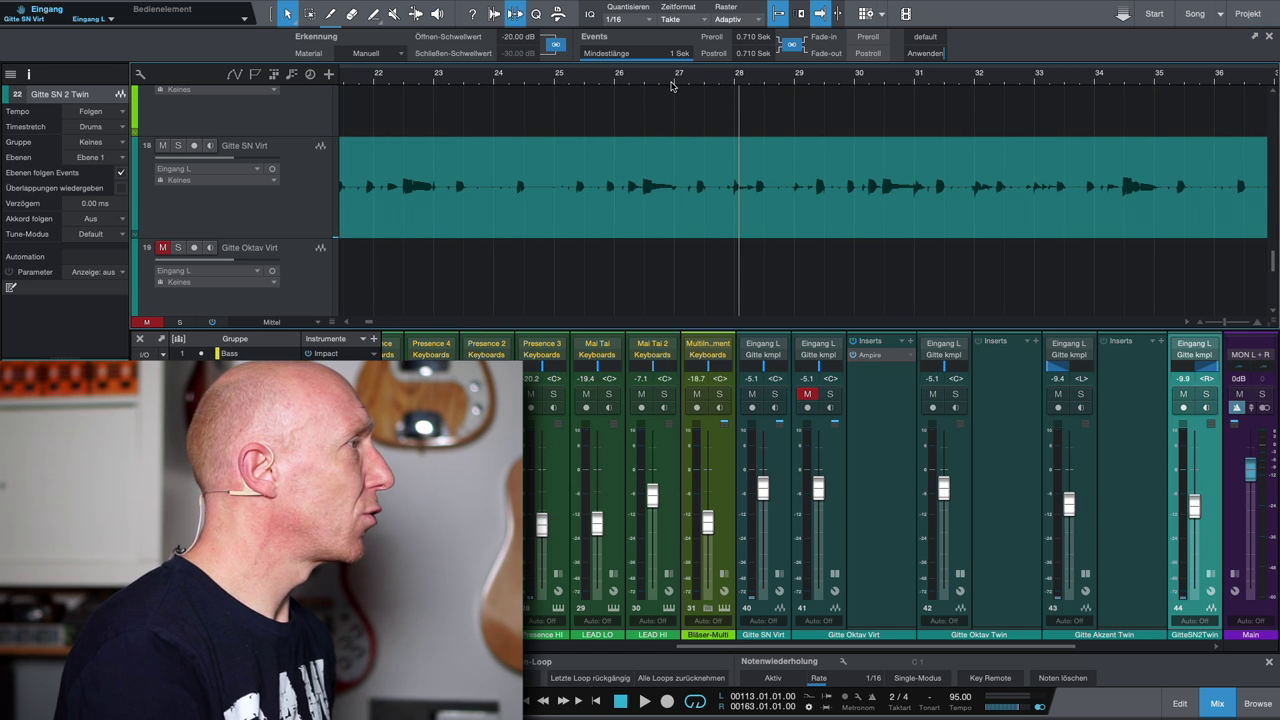
left_click(672, 82)
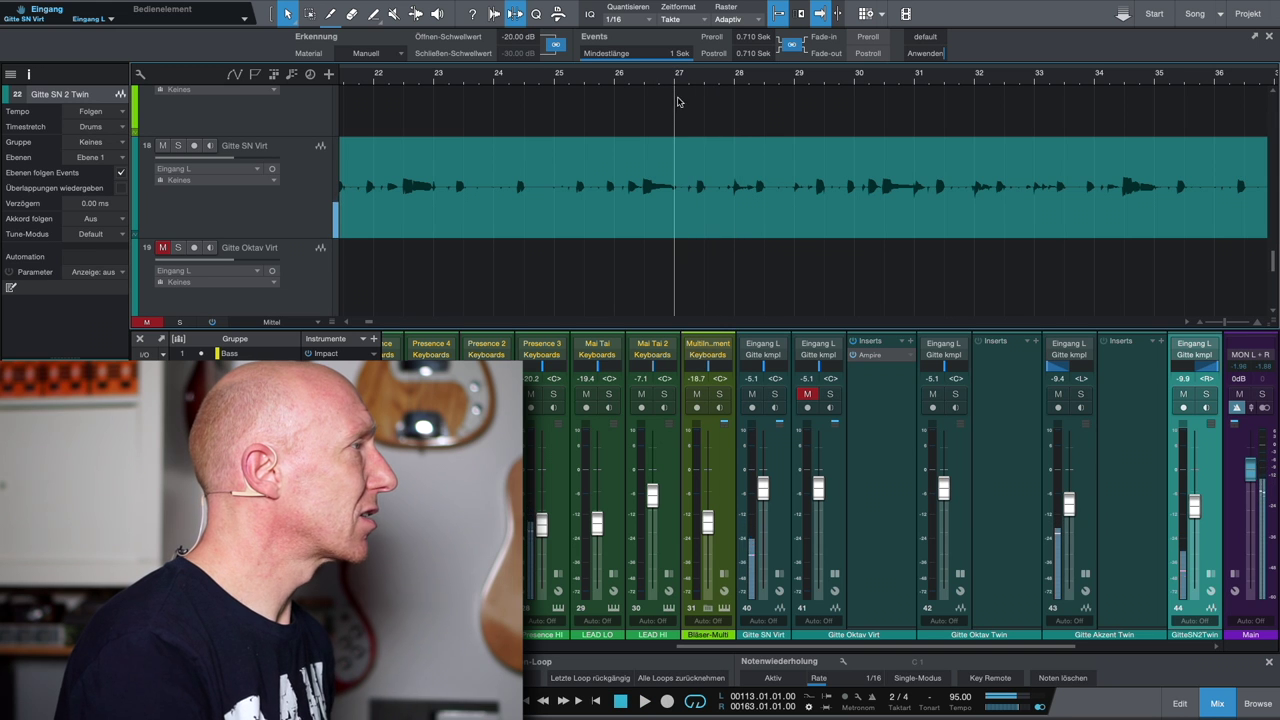
scroll(680, 111, "down", 2)
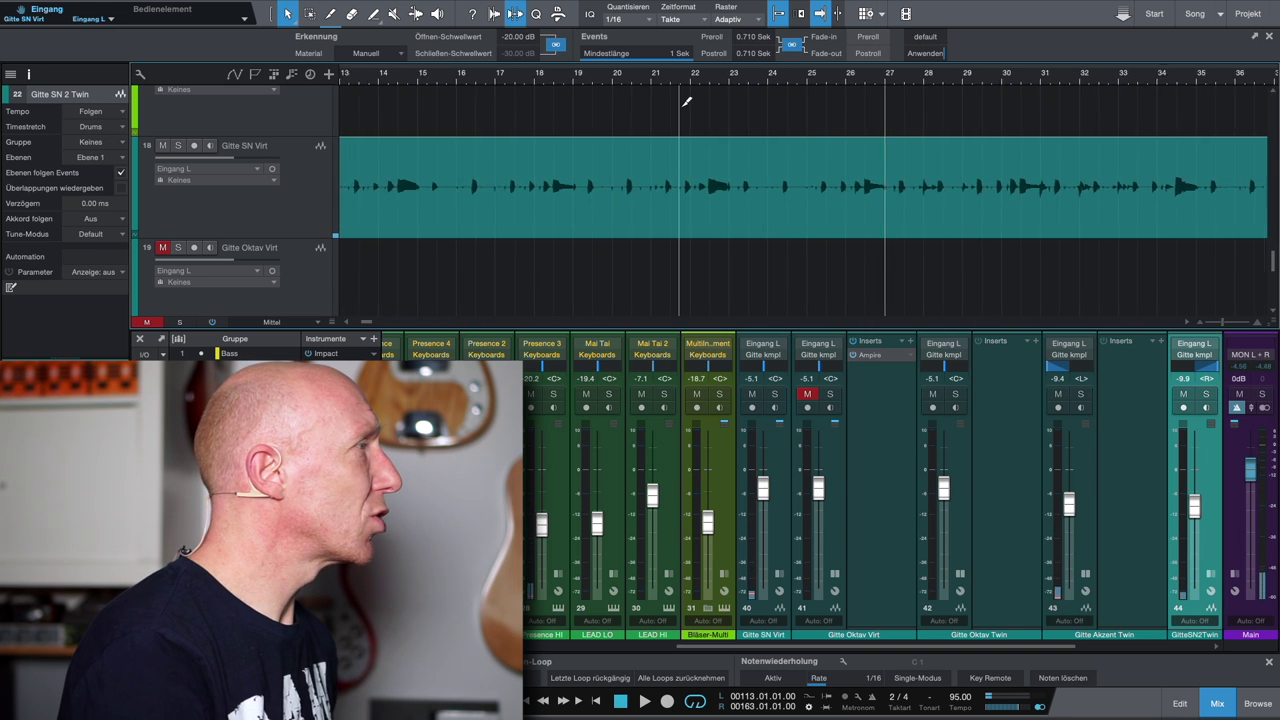
scroll(680, 111, "left", 3)
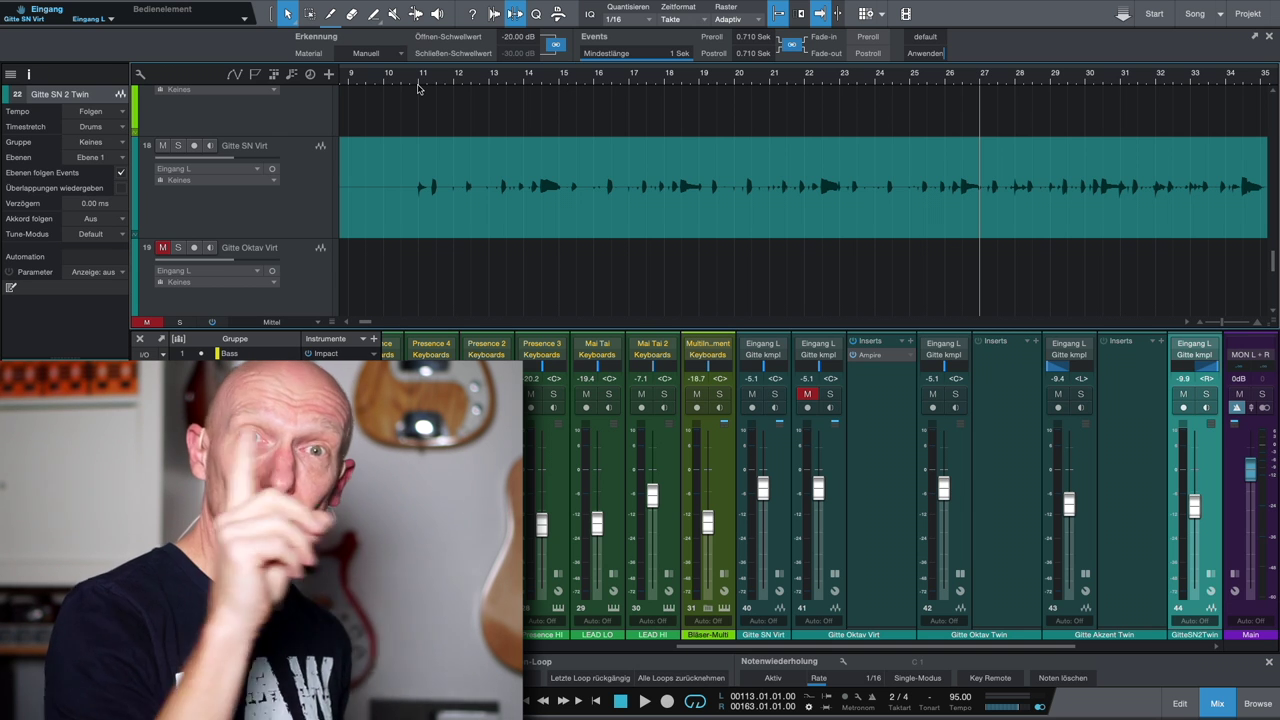
scroll(412, 100, "left", 5)
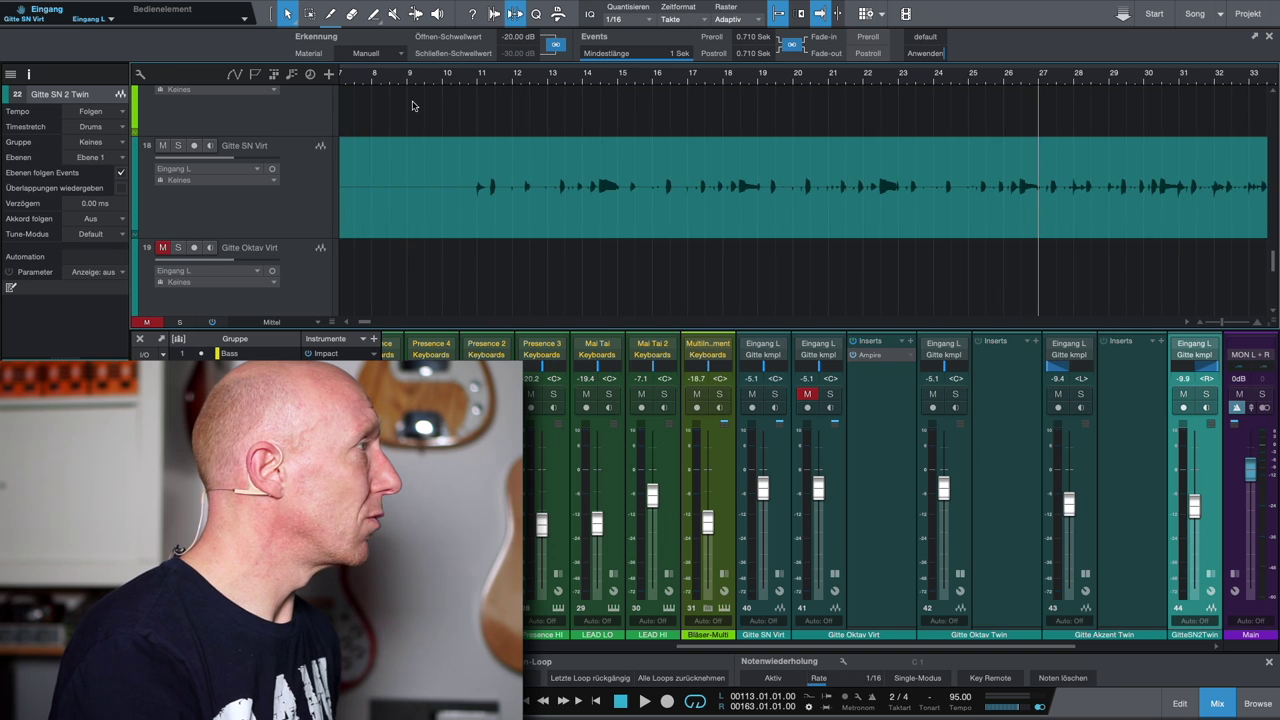
scroll(412, 106, "left", 3)
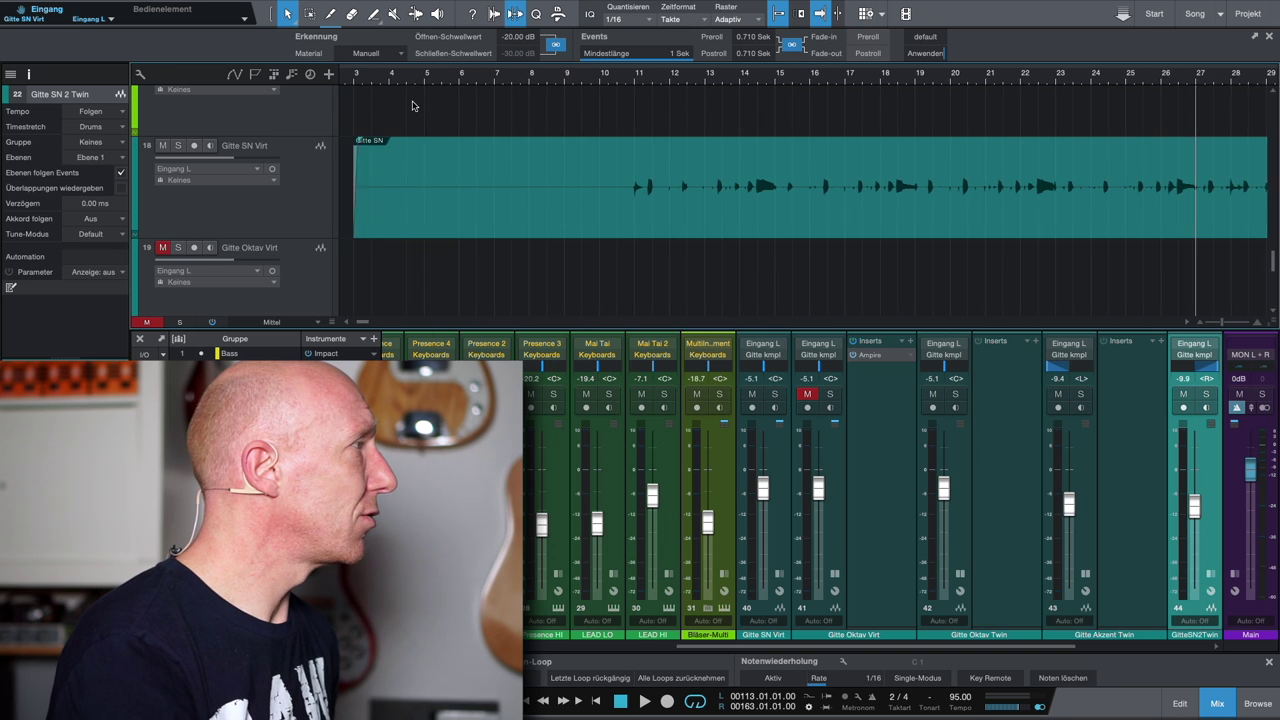
left_click_drag(397, 233, 987, 200)
scroll(960, 106, "right", 3)
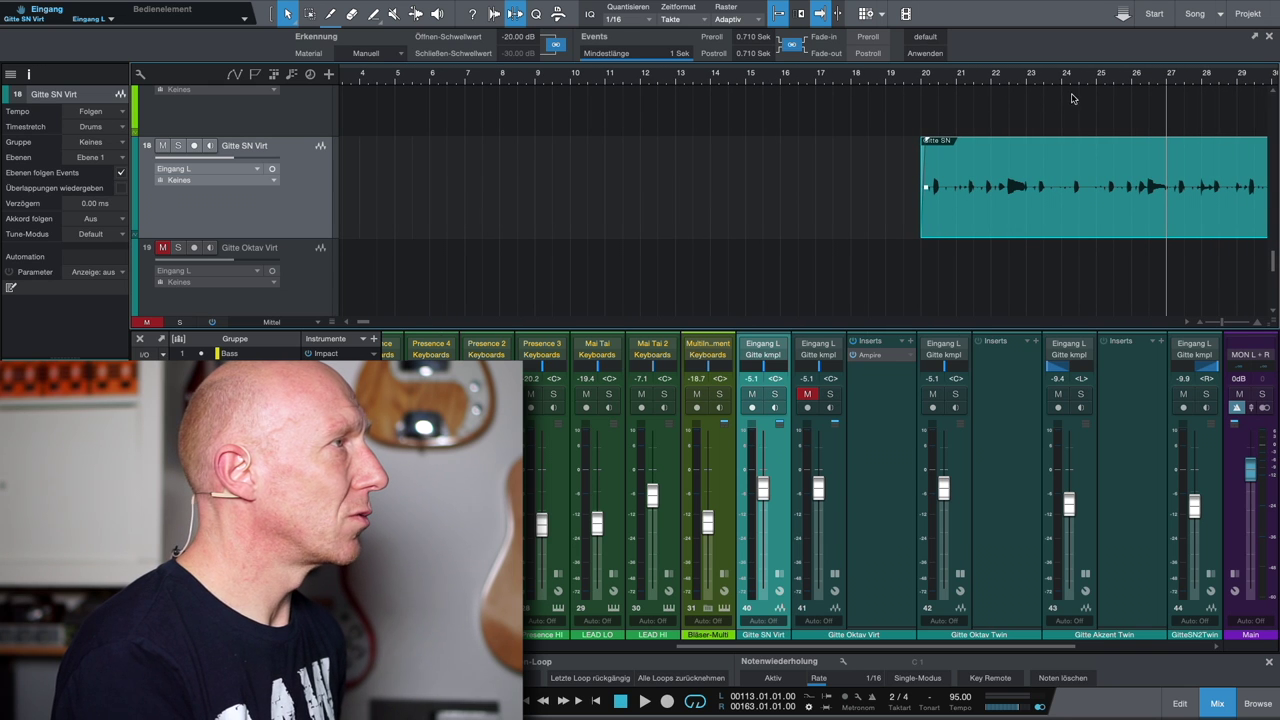
scroll(992, 110, "right", 4)
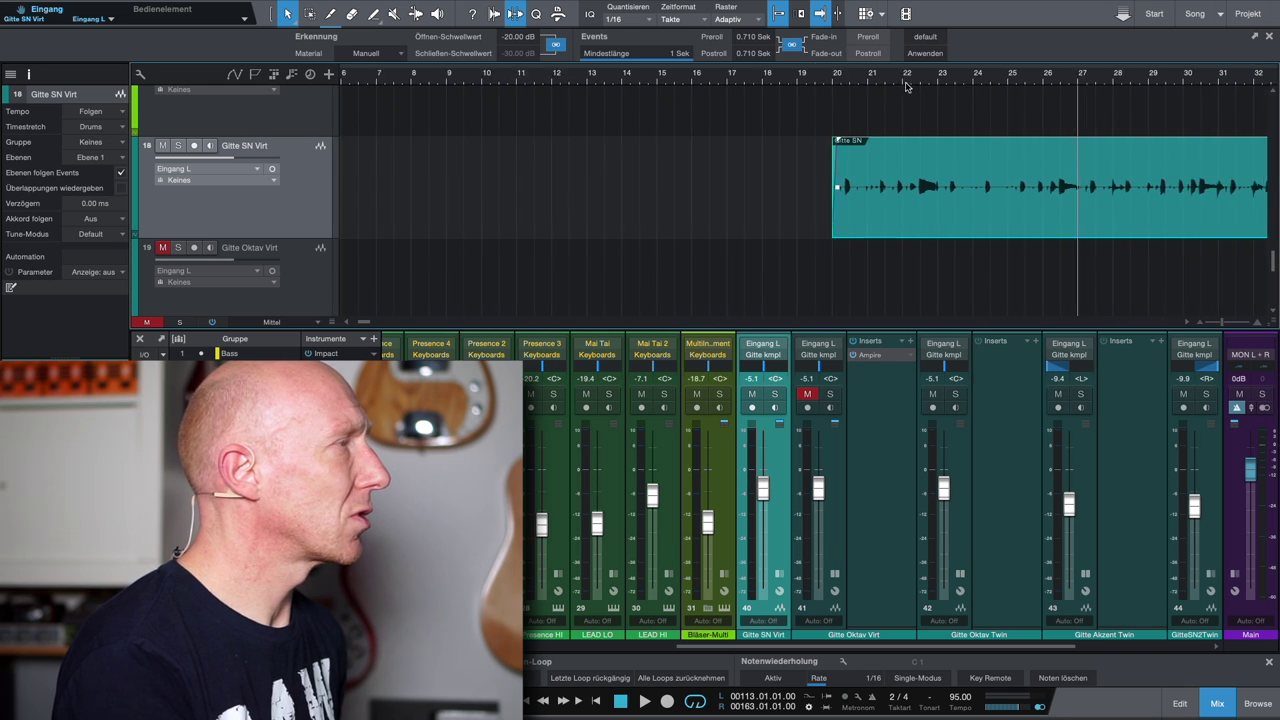
Check the guitar entry from bar 19 and extend the start of the Gitte SN event back to bar 19
left_click(791, 78)
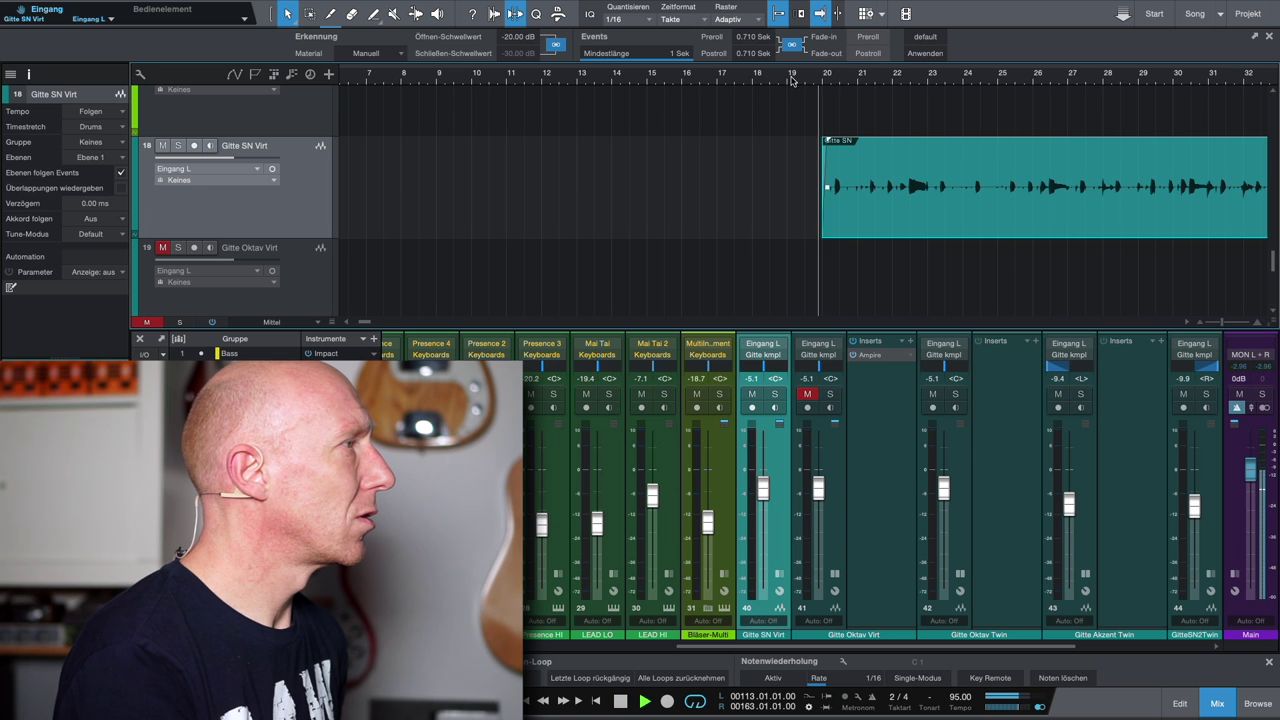
key("space")
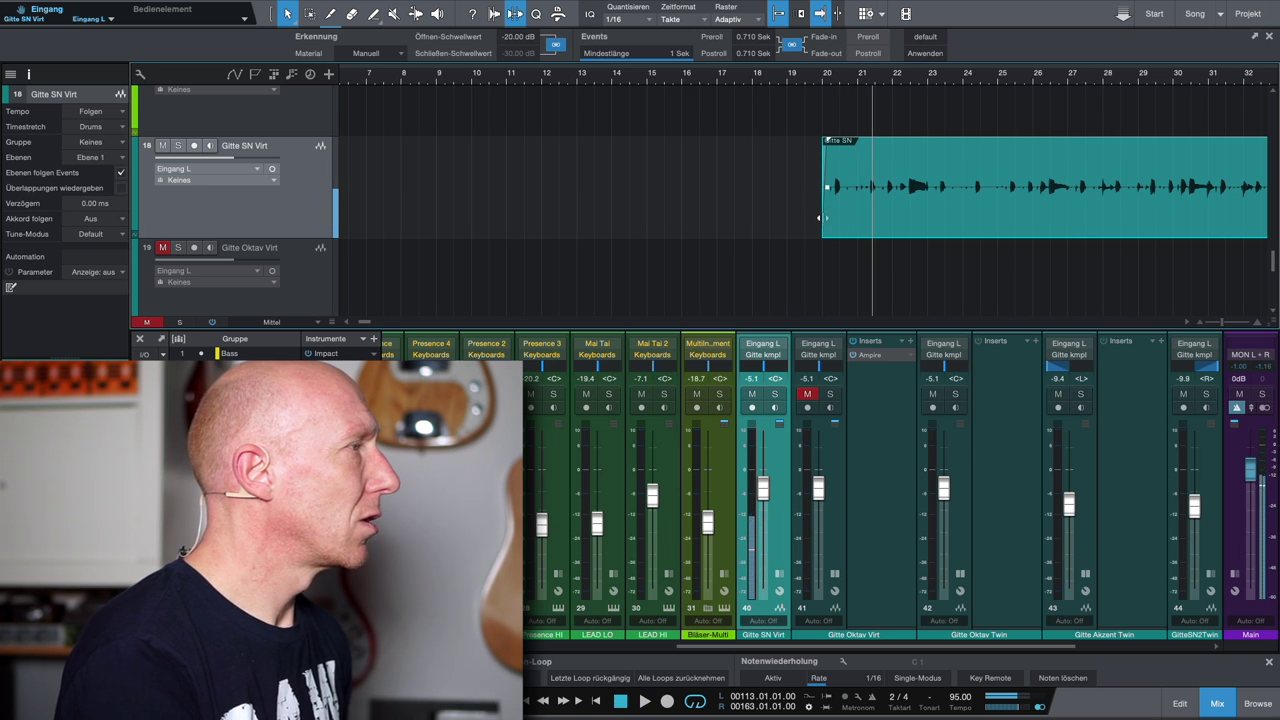
left_click_drag(822, 226, 788, 232)
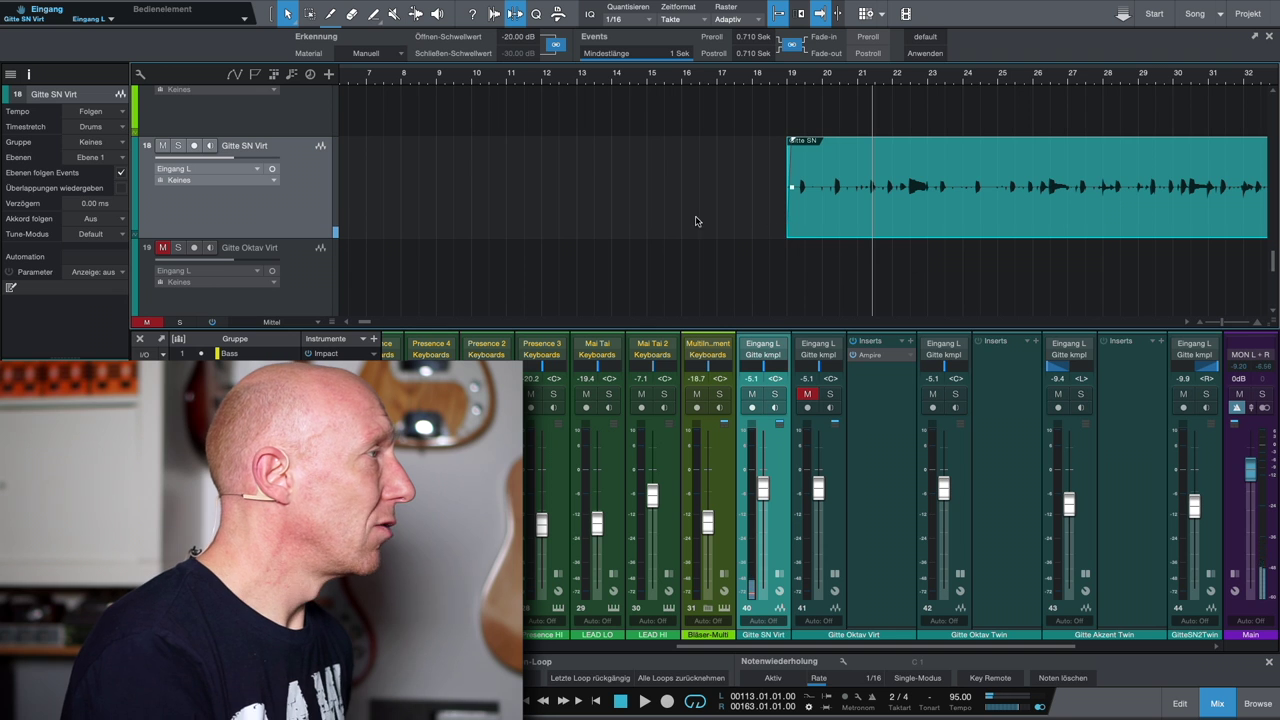
Listen to the mix with the trimmed Gitte SN event up to about bar 31
key("w")
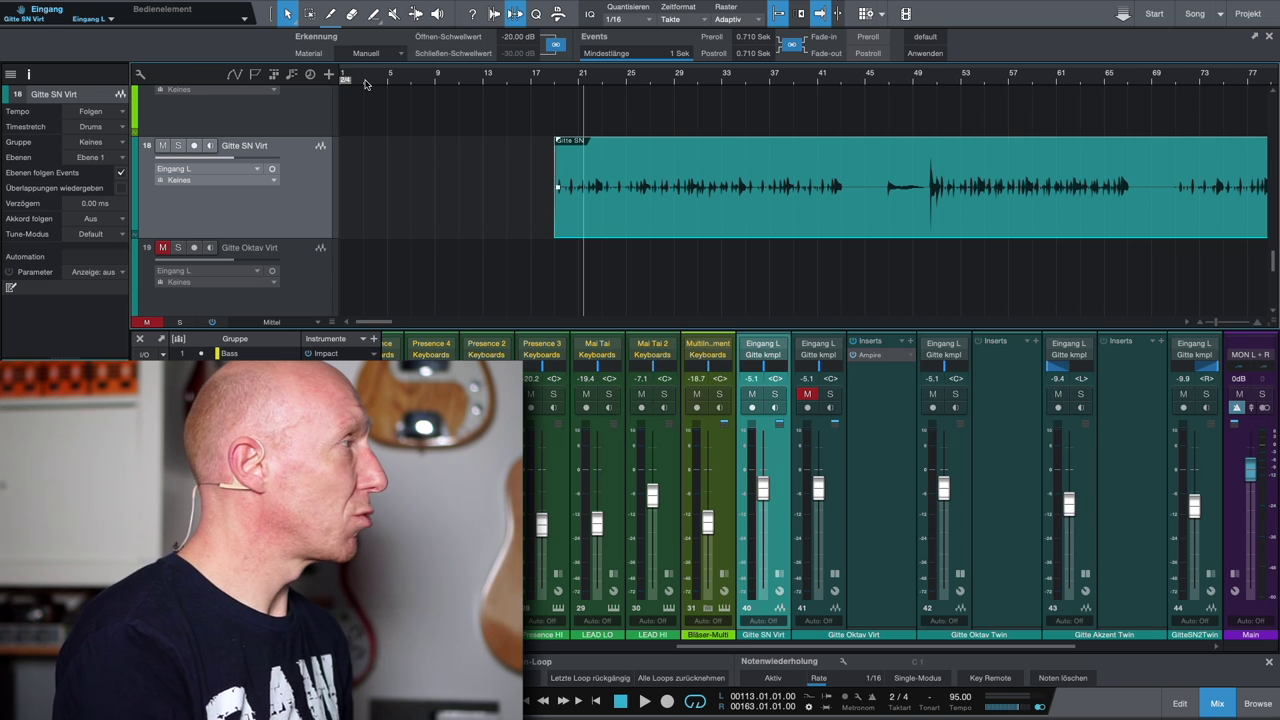
key("space")
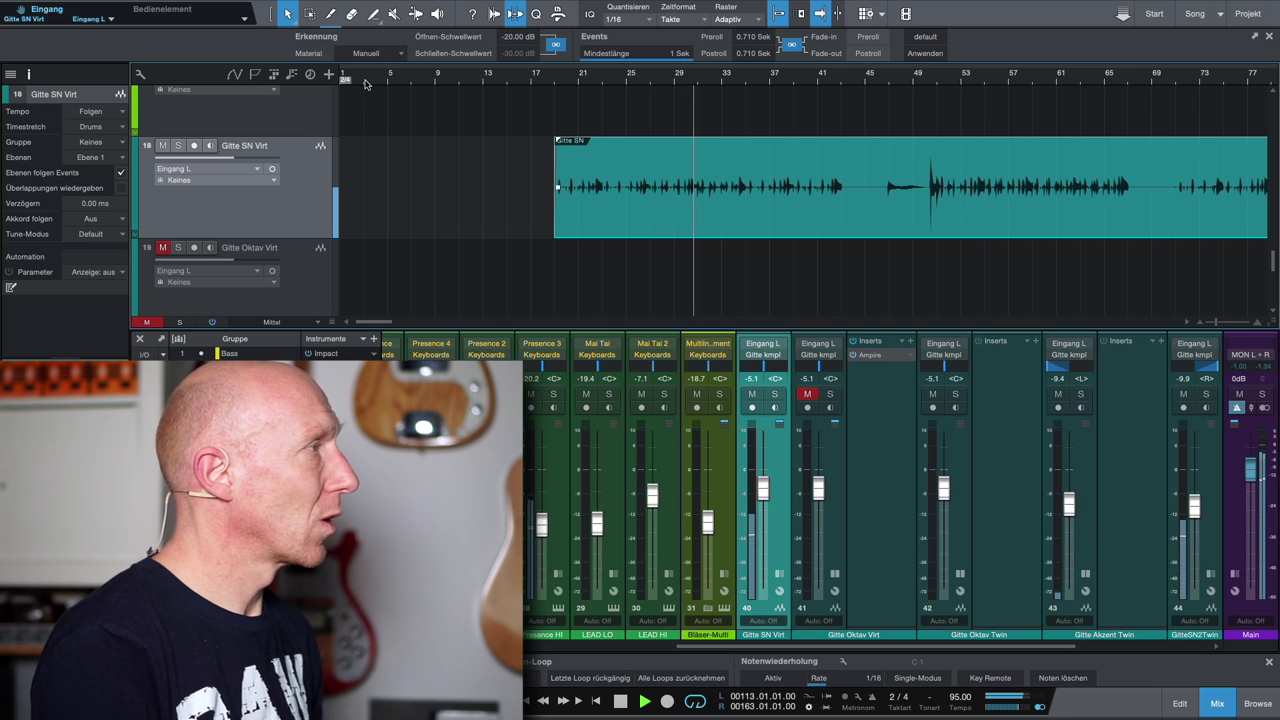
key("space")
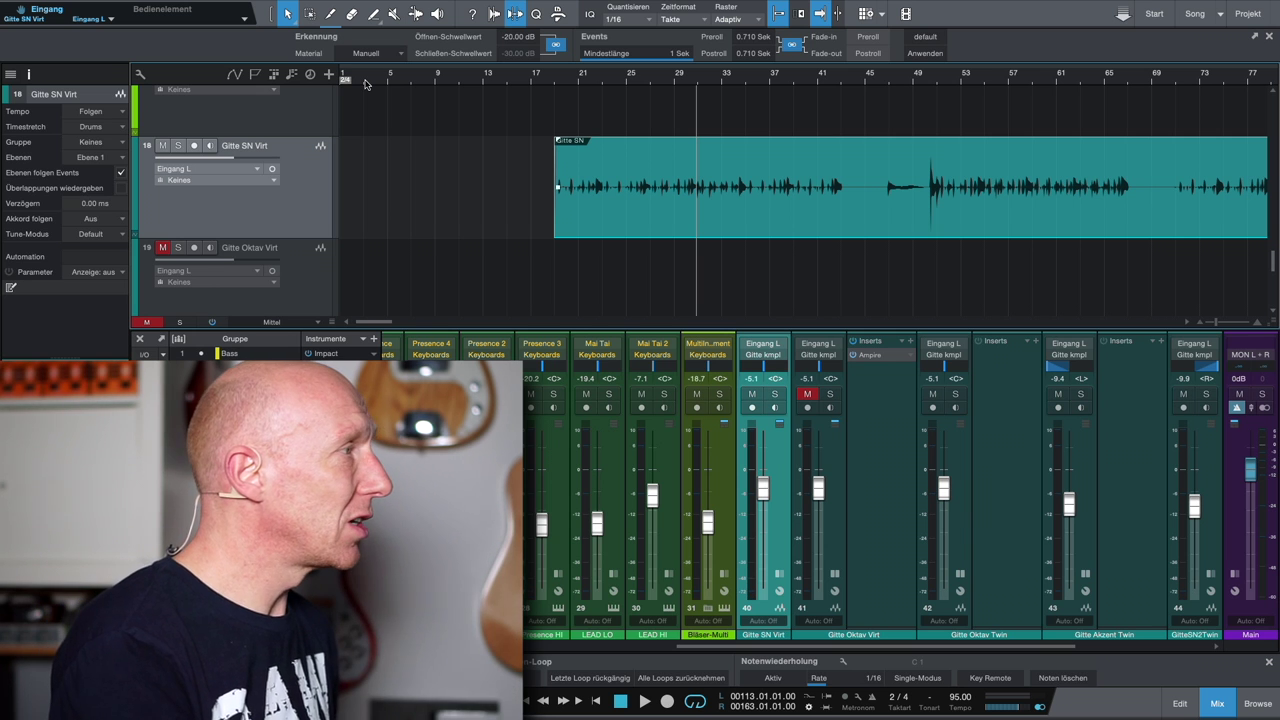
Solo the Gitte SN 2 Twin track and listen to its first event from bar 27
scroll(590, 152, "down", 3)
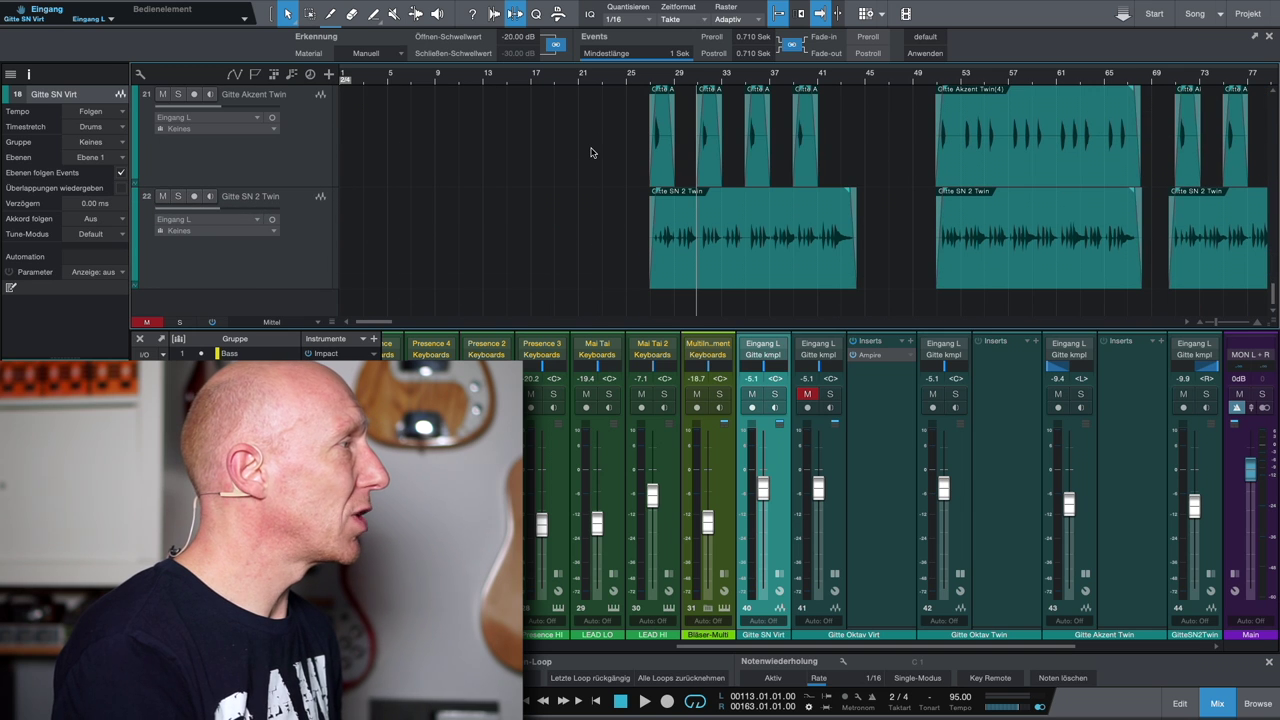
left_click(178, 196)
left_click(648, 80)
key("space")
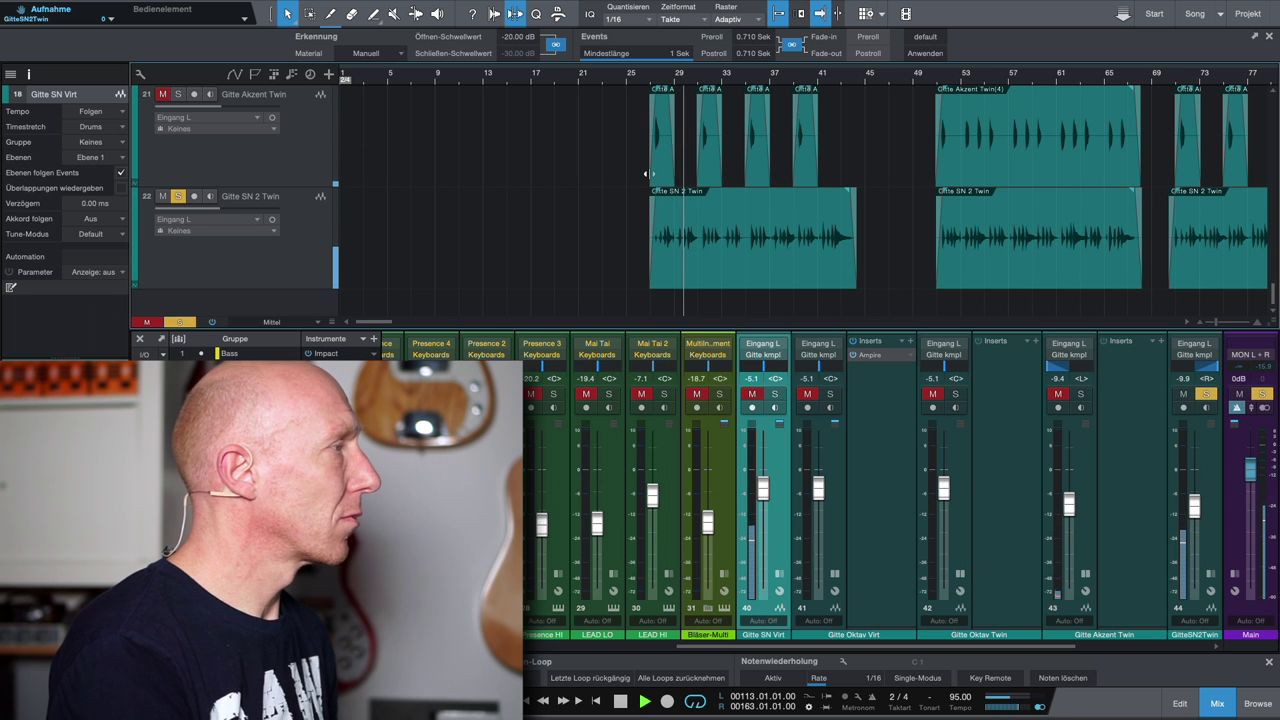
key("space")
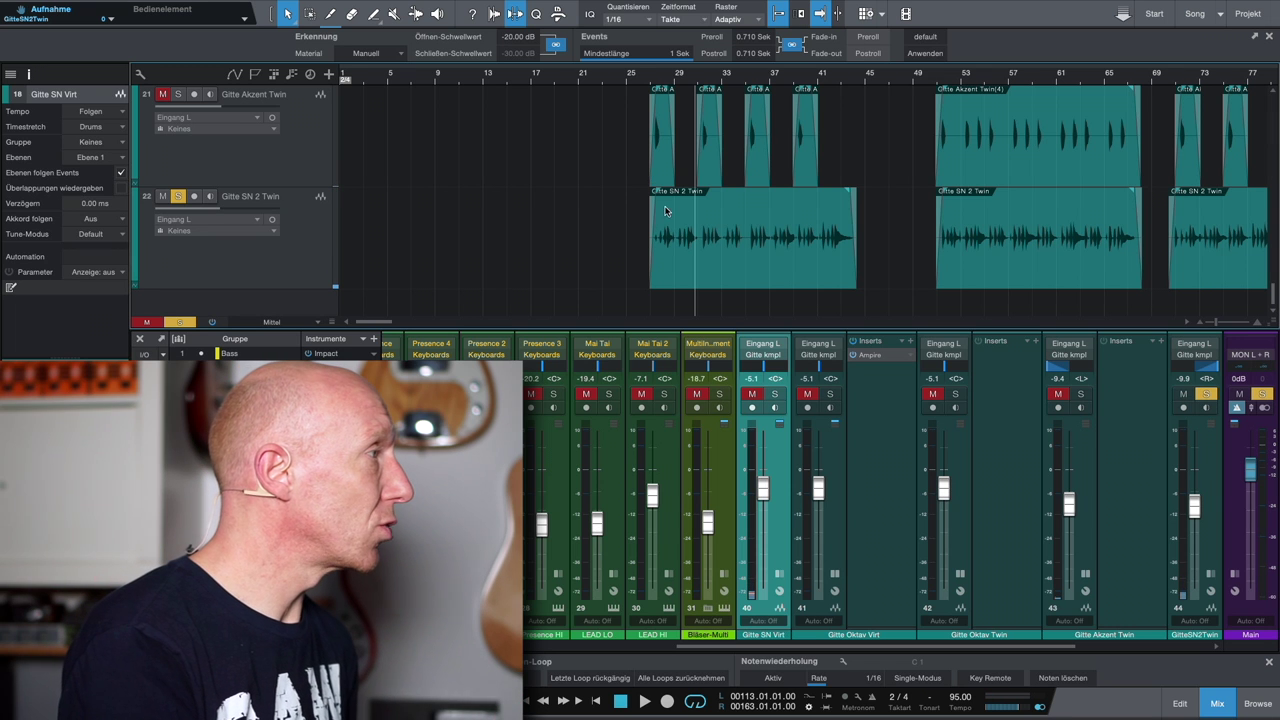
Delete the first Gitte SN 2 Twin event, which spans bars 27 to 44
left_click(741, 257)
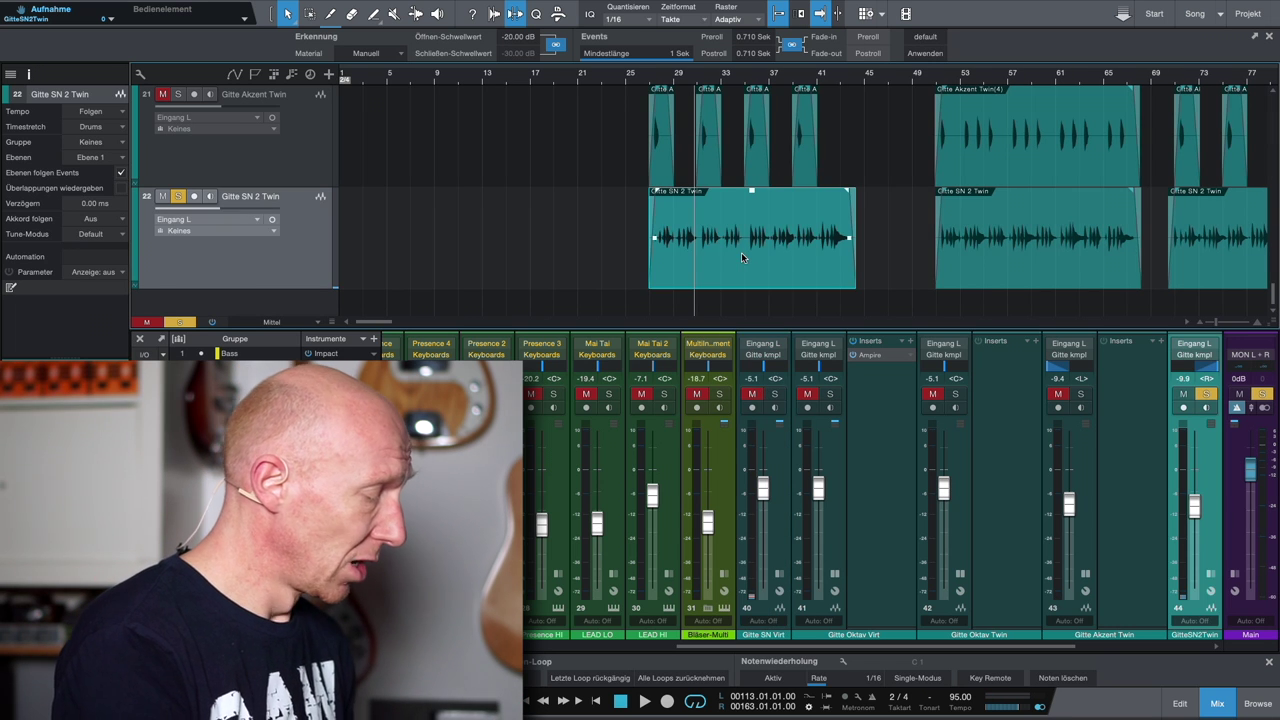
key("Delete")
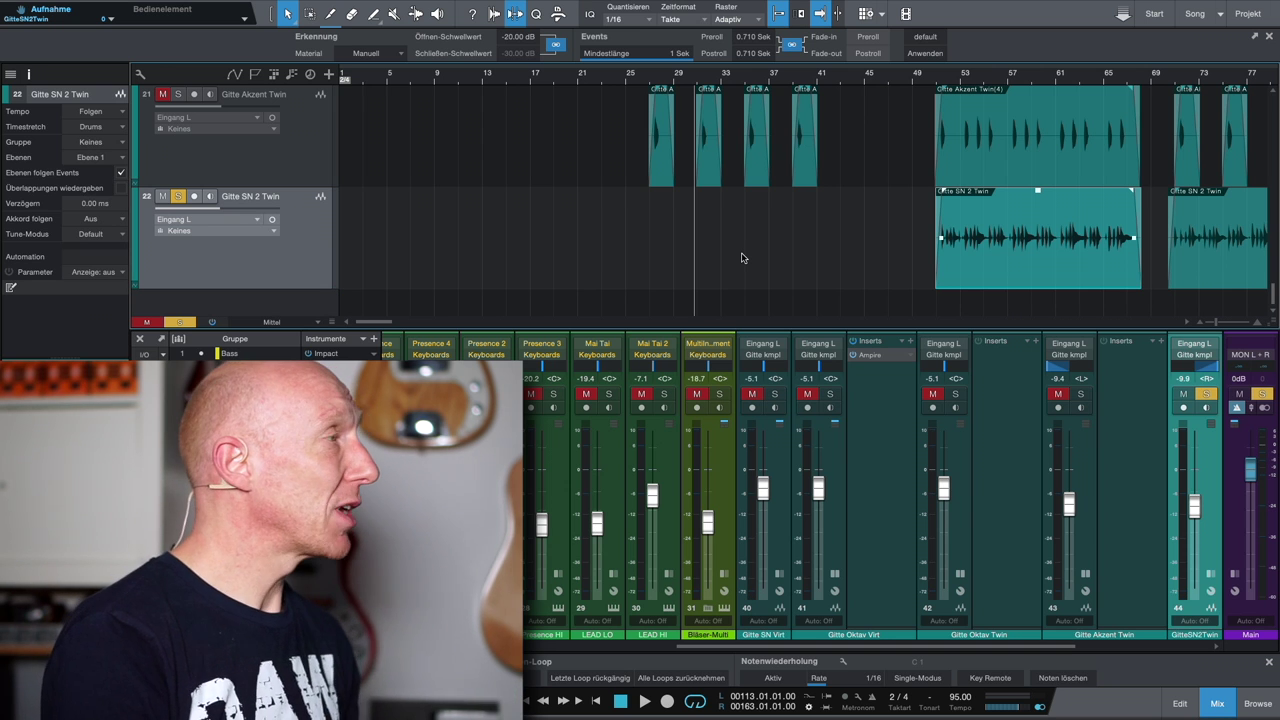
scroll(741, 258, "up", 2)
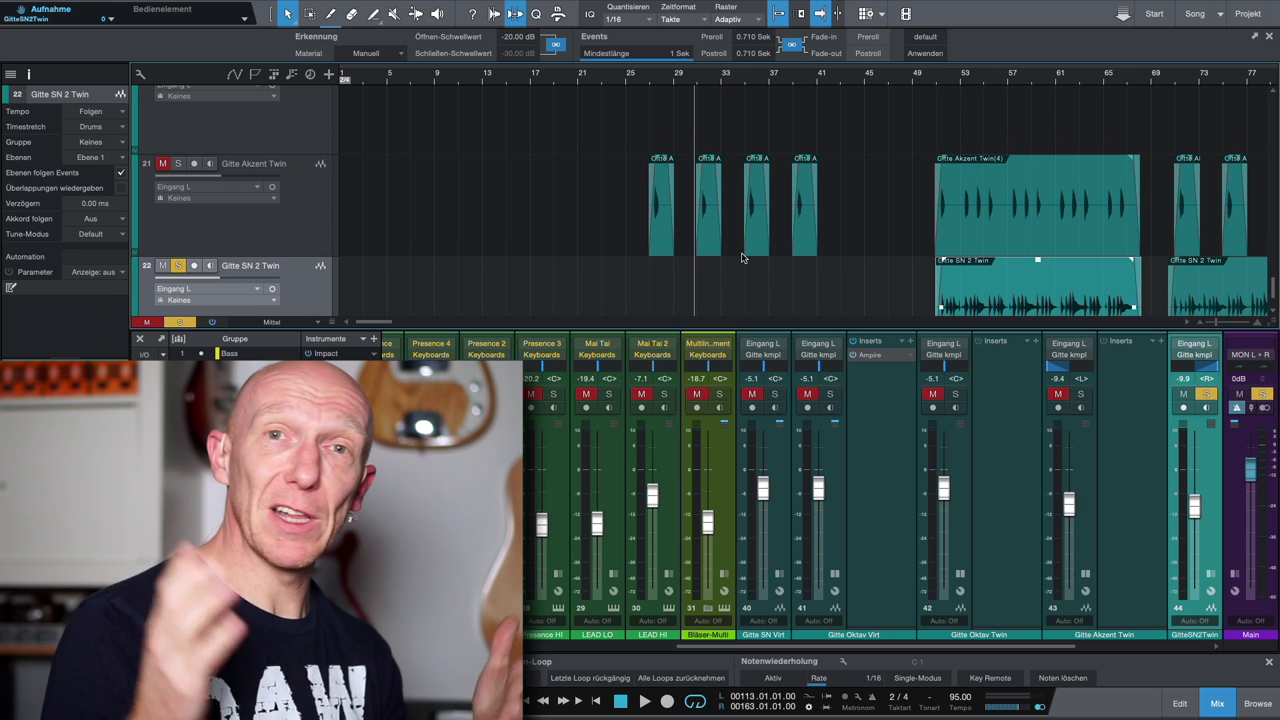